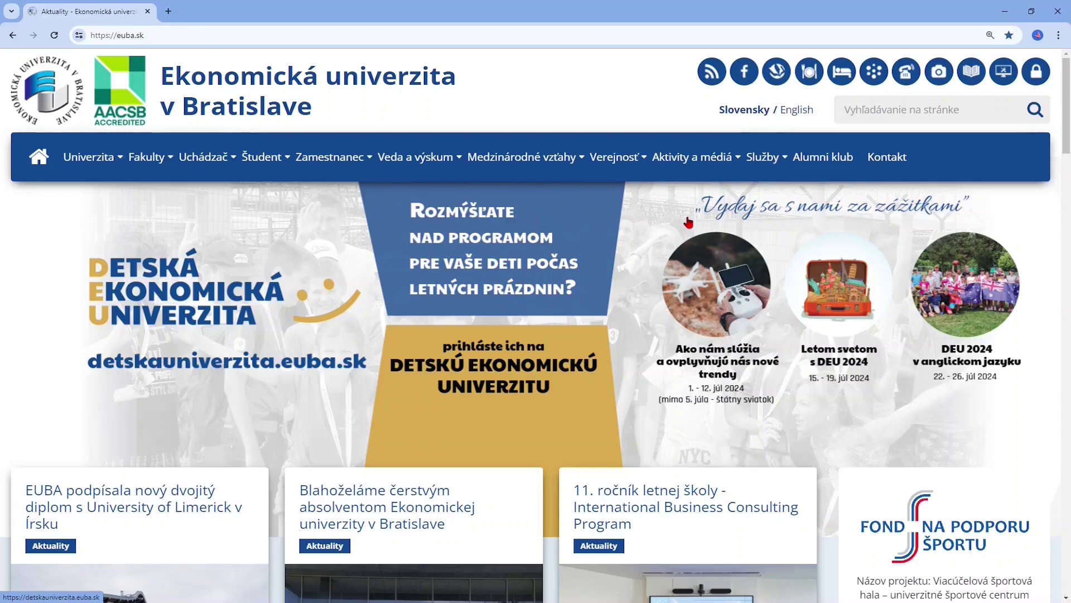
left_click(775, 71)
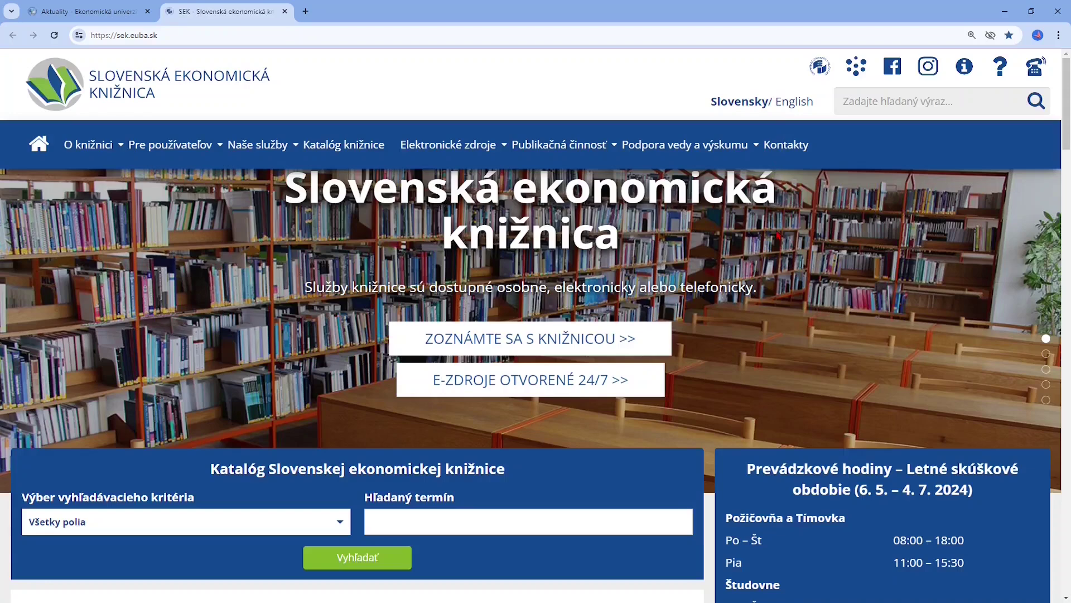
mouse_move(715, 158)
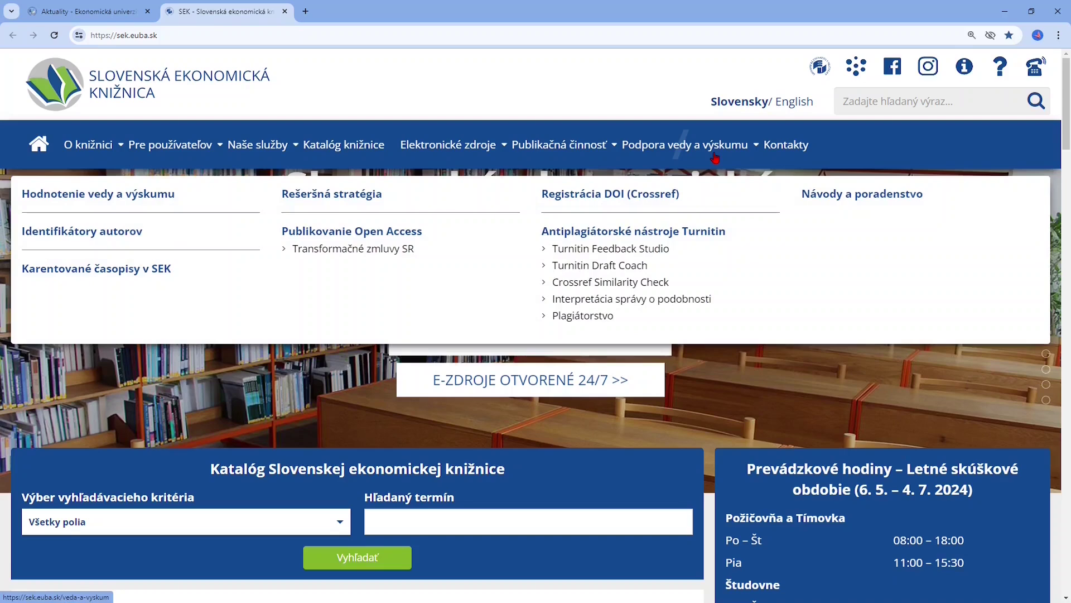
left_click(673, 253)
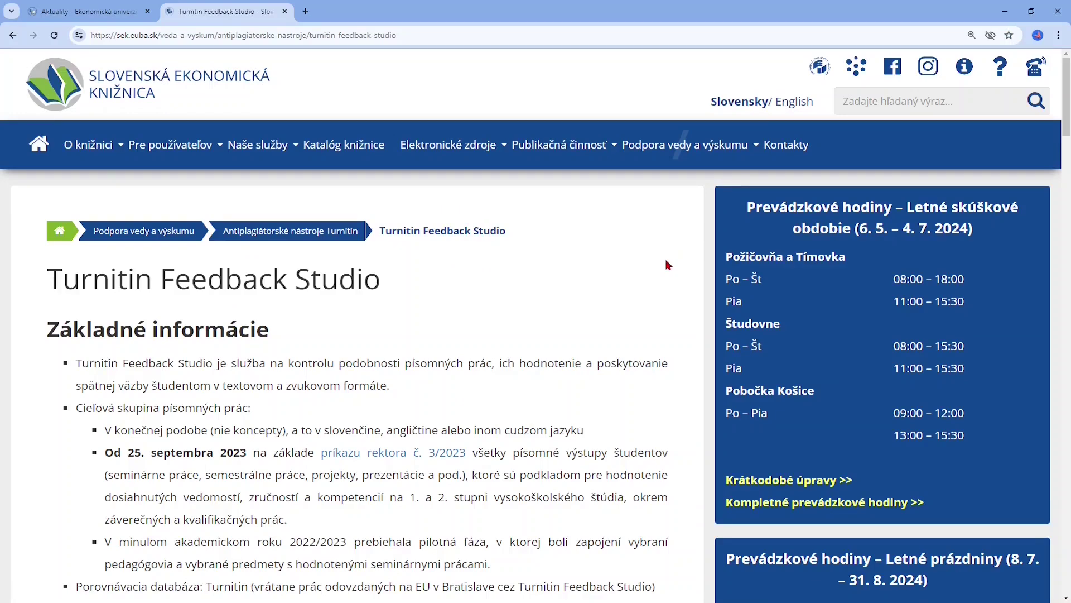
scroll(670, 265, "down", 2)
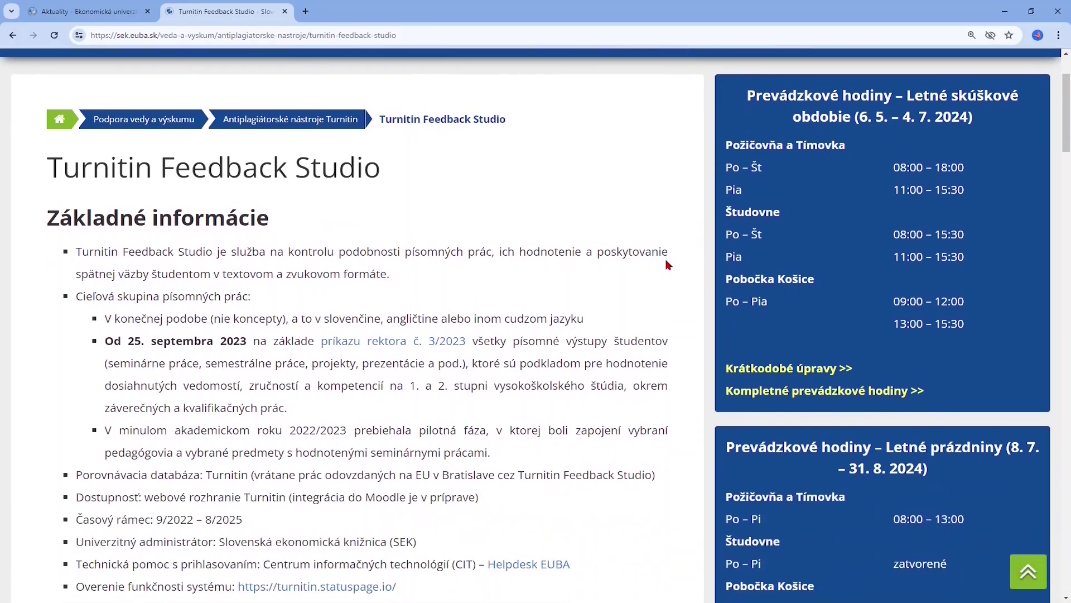
scroll(669, 265, "down", 5)
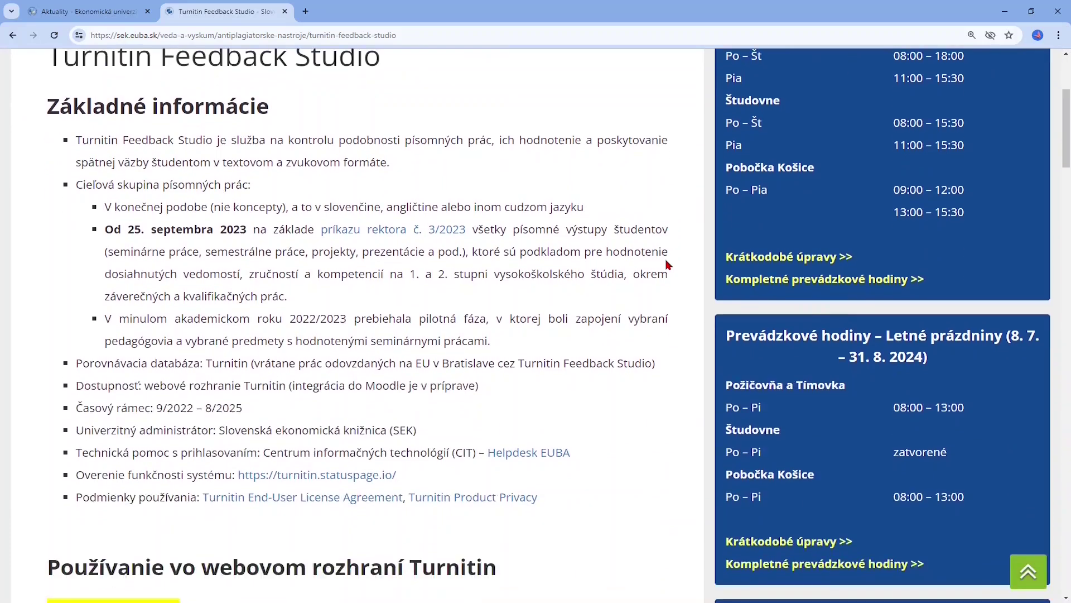
scroll(666, 259, "down", 1)
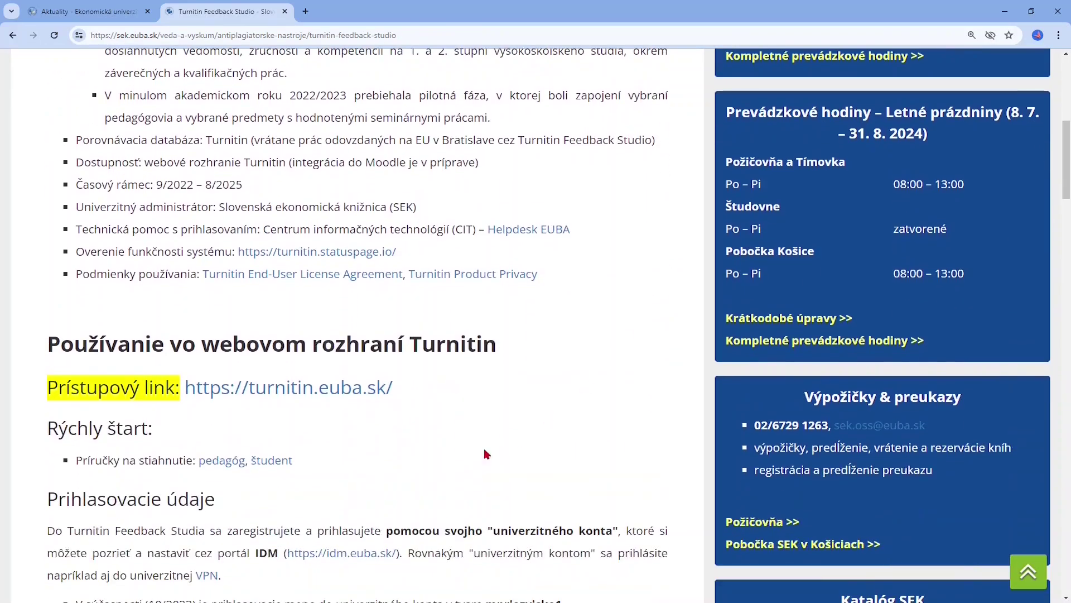
left_click(371, 393)
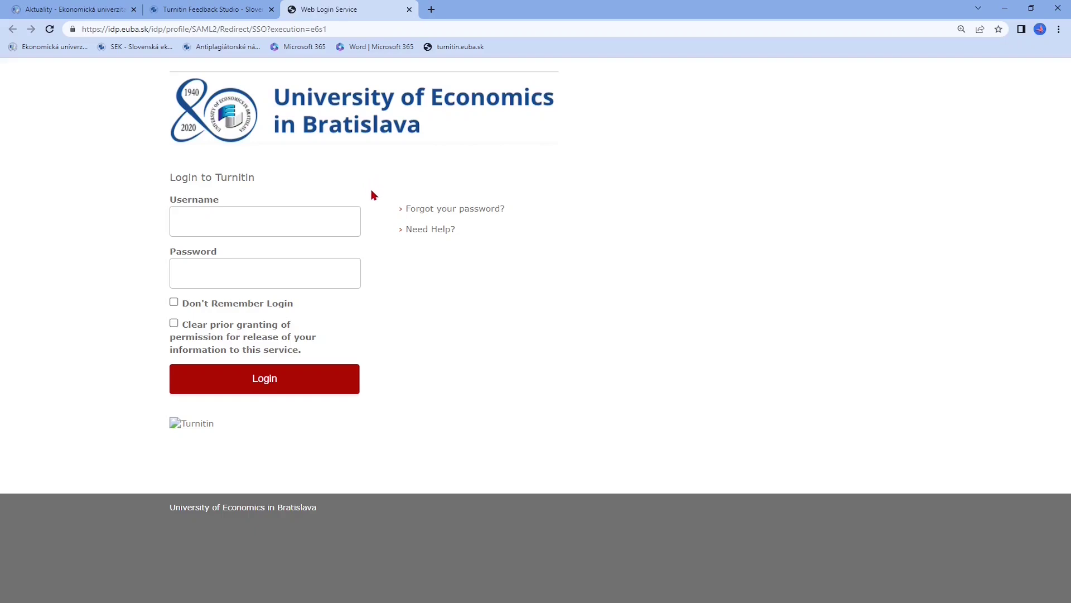
Log in to the EUBA Web Login Service with the university username and password
left_click(330, 224)
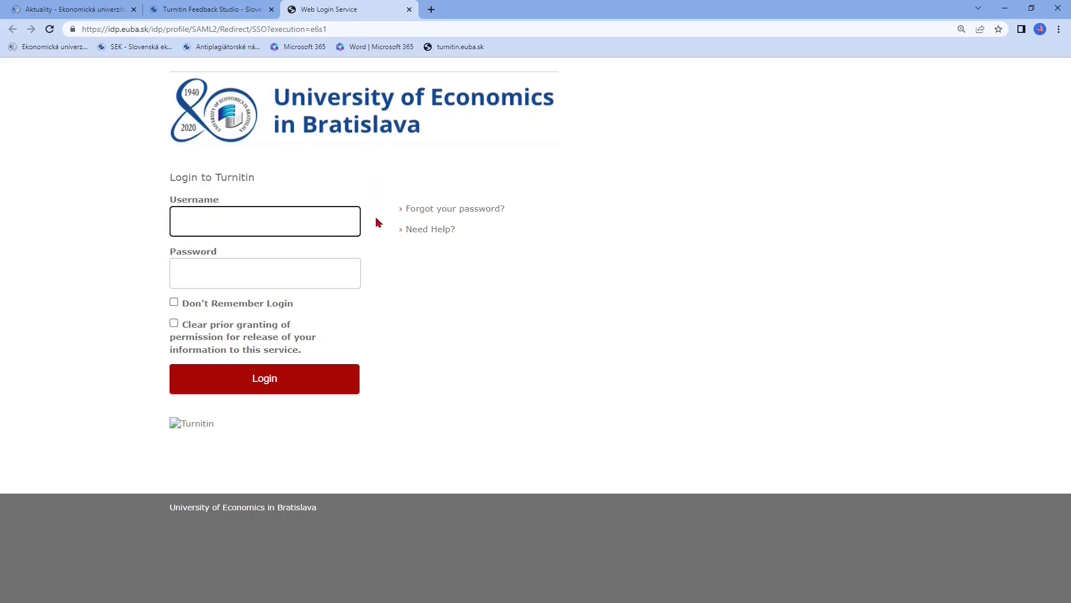
left_click(337, 275)
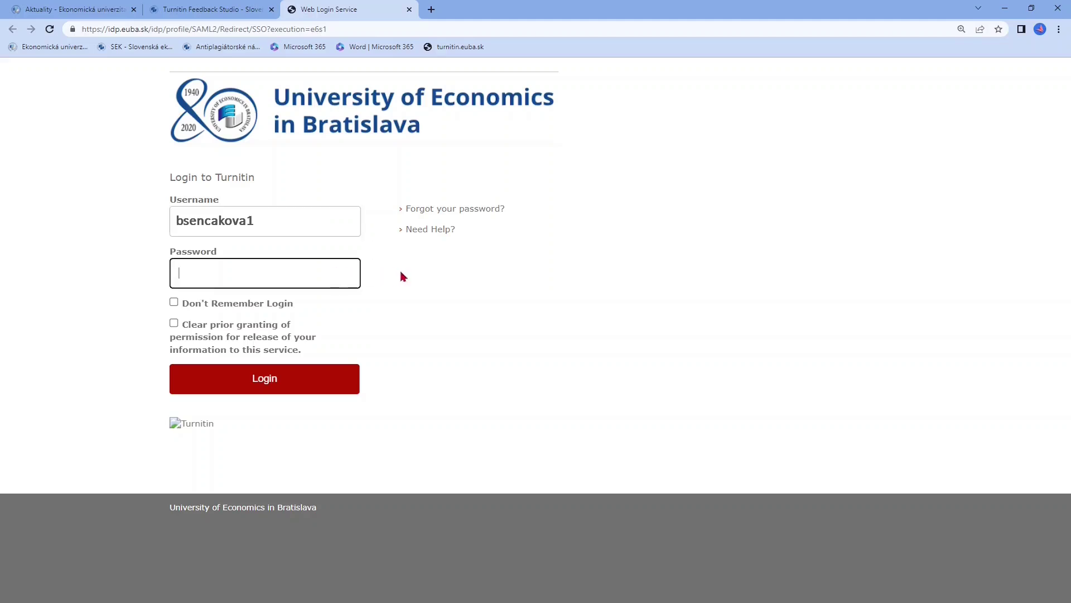
key("ctrl+v")
left_click(344, 391)
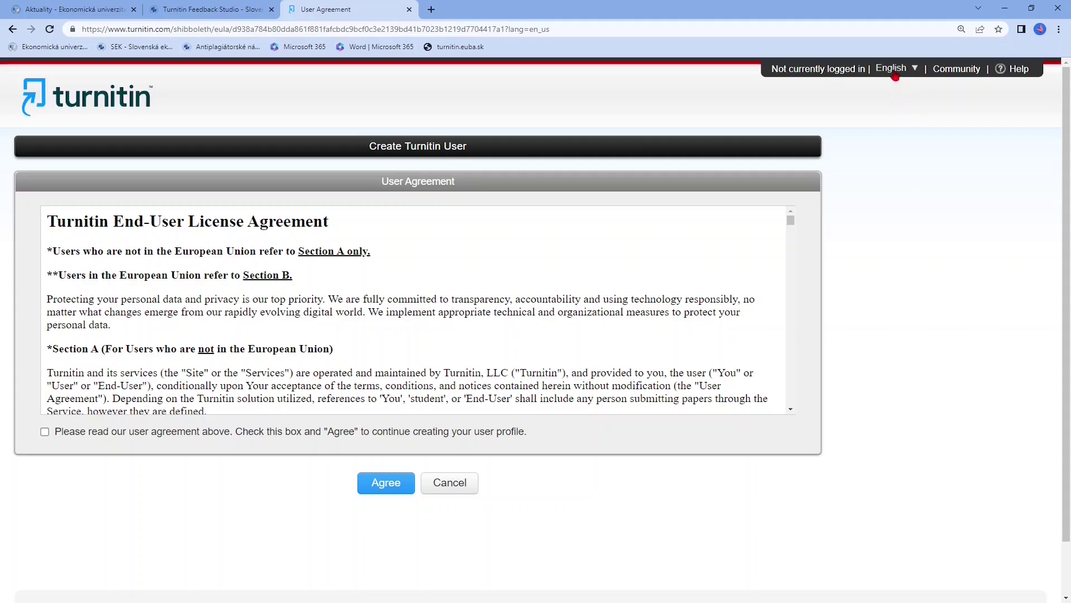
Switch Turnitin to Čeština, scroll through the license agreement and tick the agreement checkbox
mouse_move(895, 76)
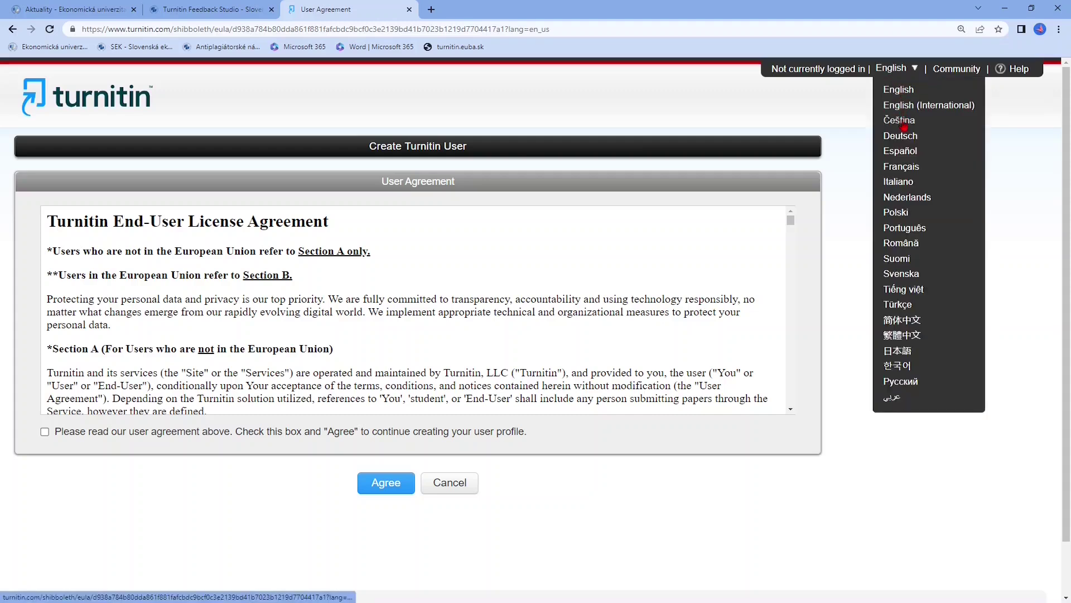
left_click(903, 121)
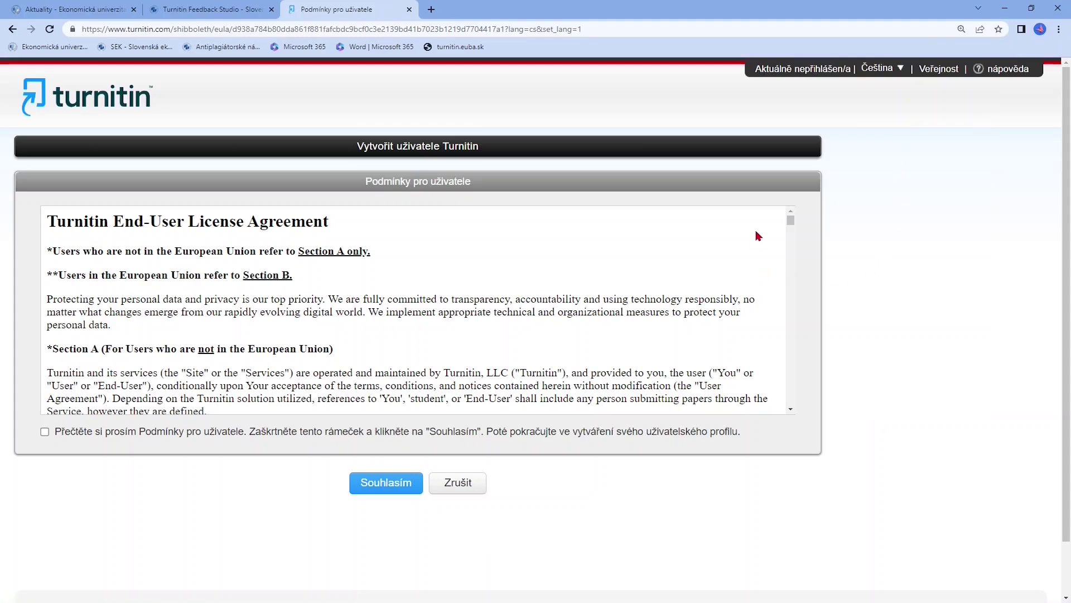
scroll(759, 236, "down", 6)
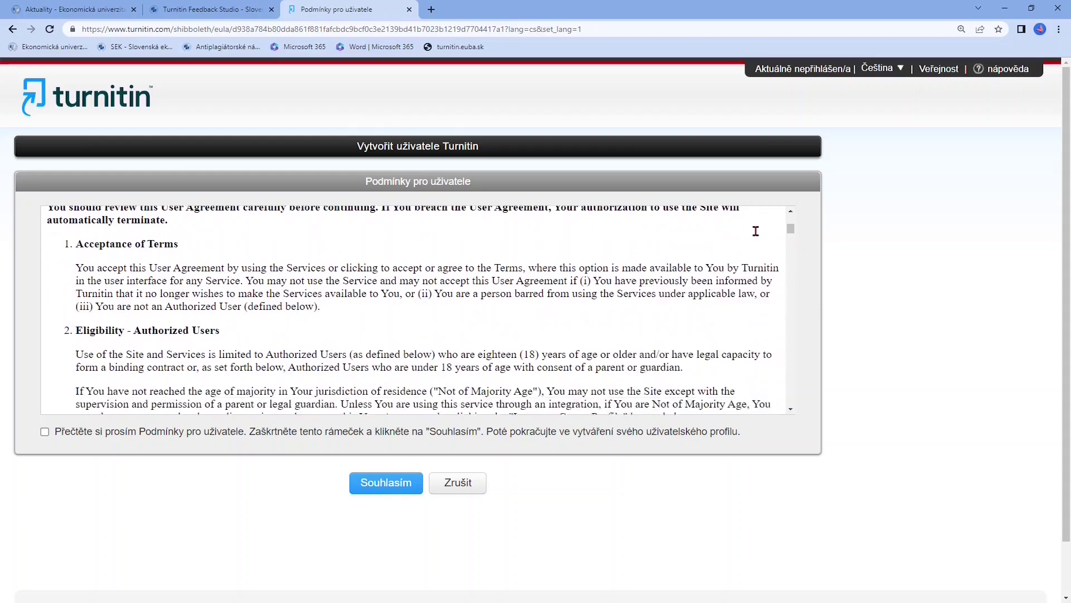
scroll(756, 231, "down", 7)
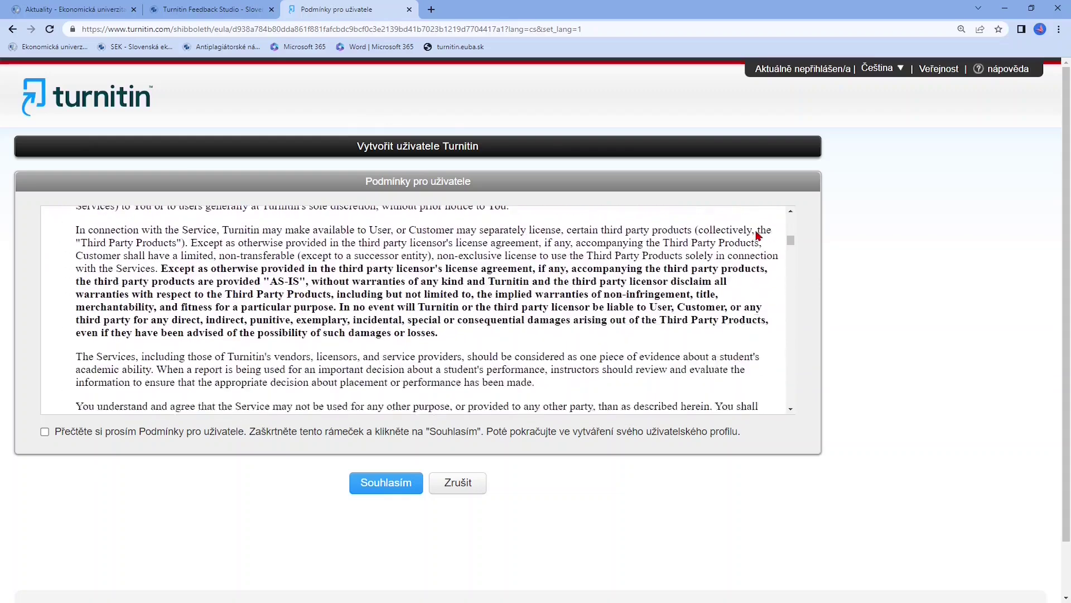
scroll(759, 235, "down", 3)
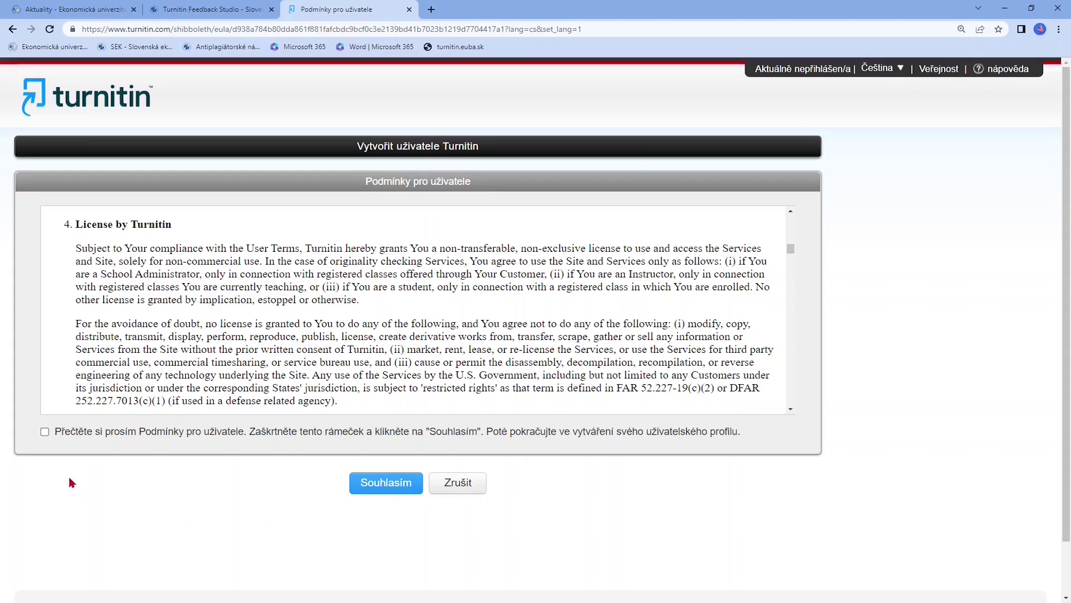
left_click(45, 432)
Accept the agreement with Souhlasím and save the pre-filled name profile with Uložit
left_click(412, 488)
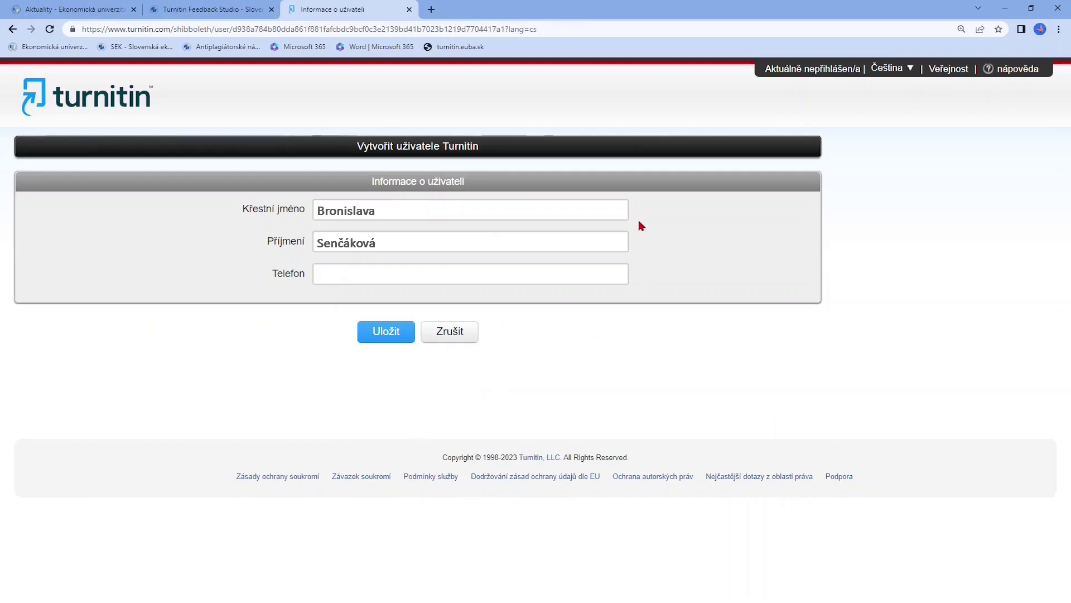
left_click(406, 337)
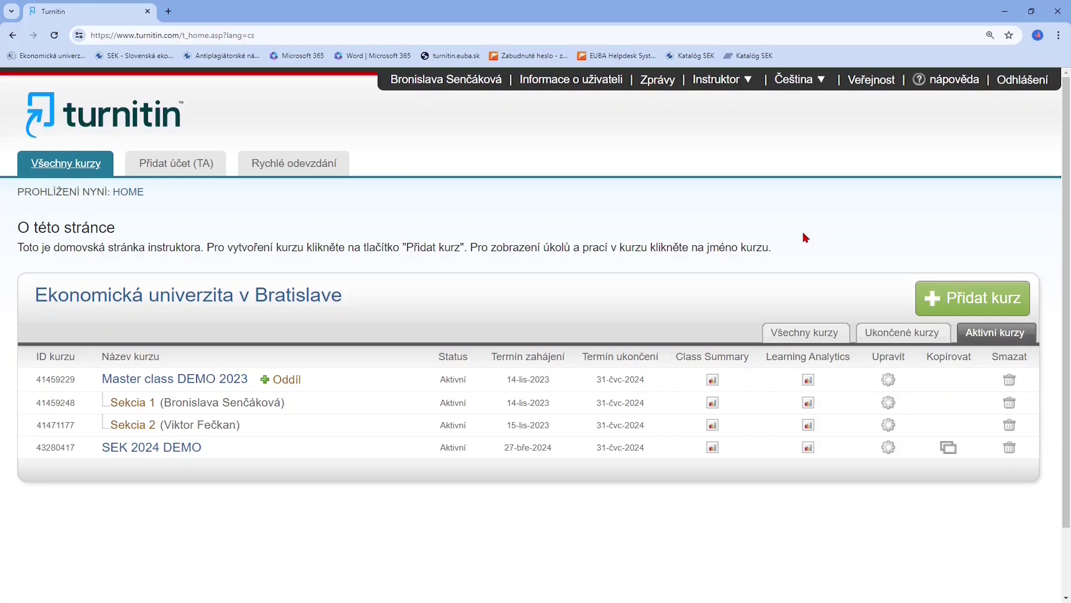
Start a new course named Verejné financie 2024 DEMO and give it an enrollment key
left_click(992, 306)
scroll(980, 312, "down", 2)
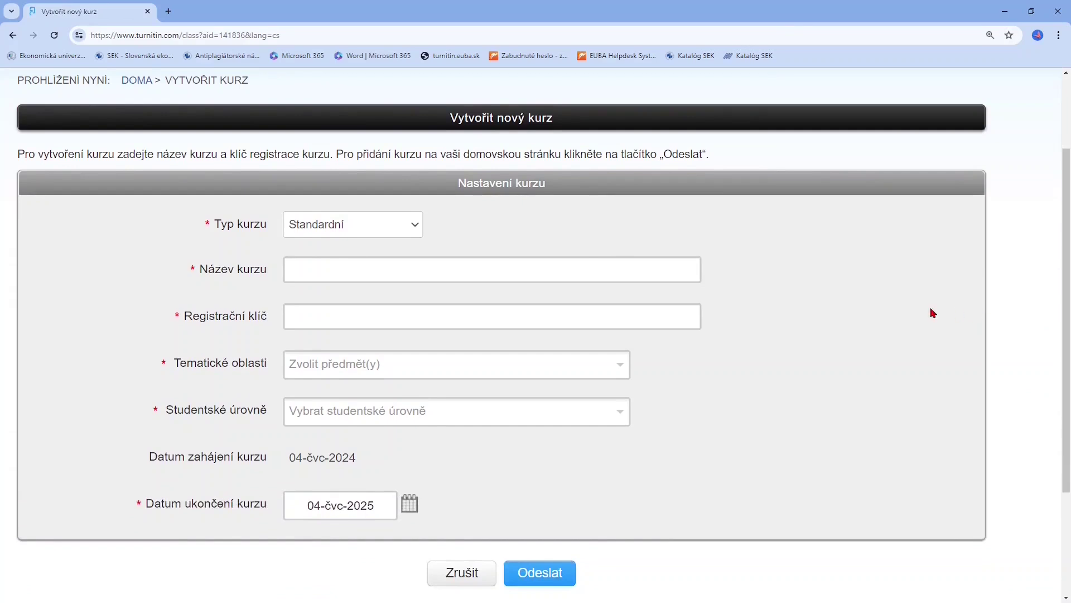
left_click(462, 273)
type("Verejné financie 2024 DEMO")
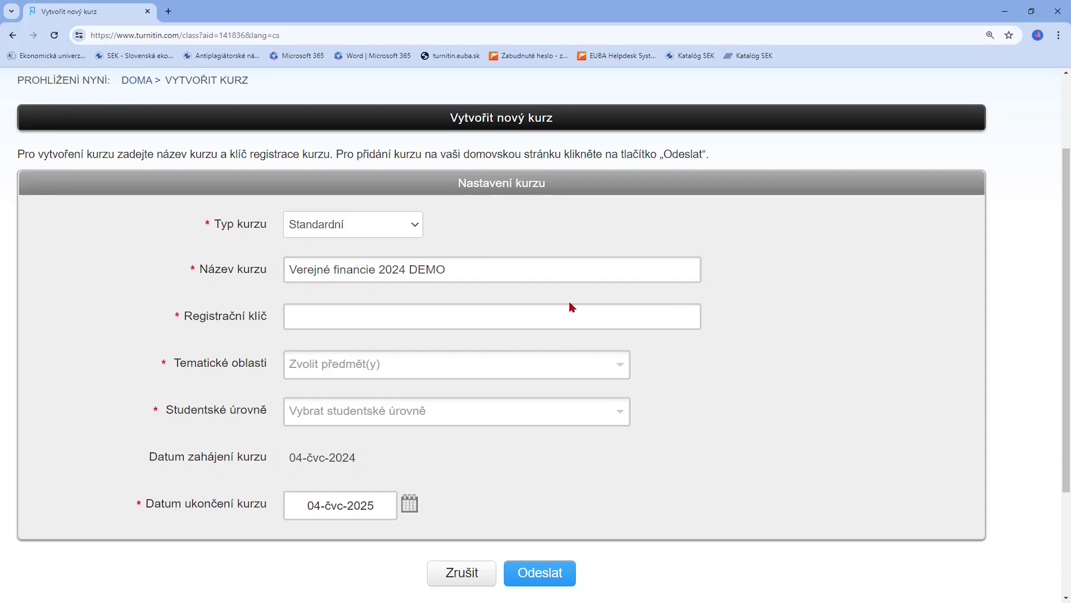
left_click(558, 316)
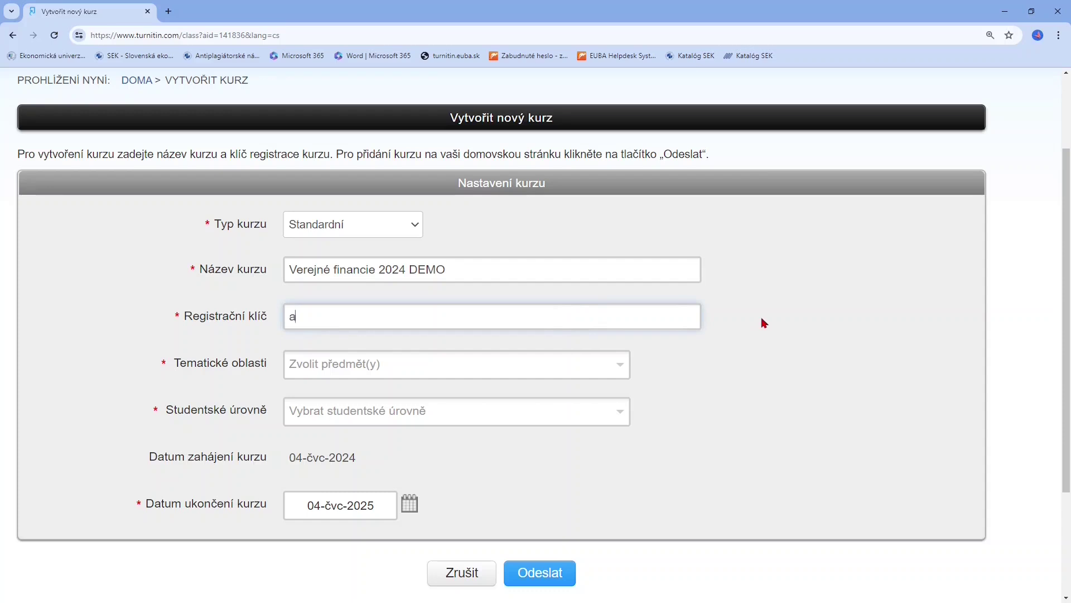
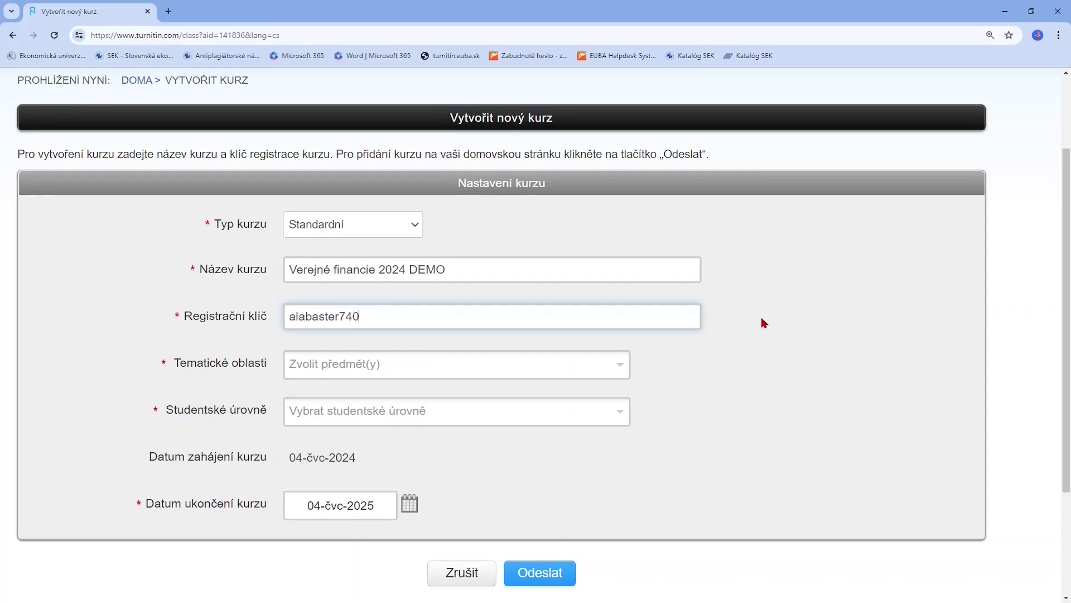
left_click(762, 318)
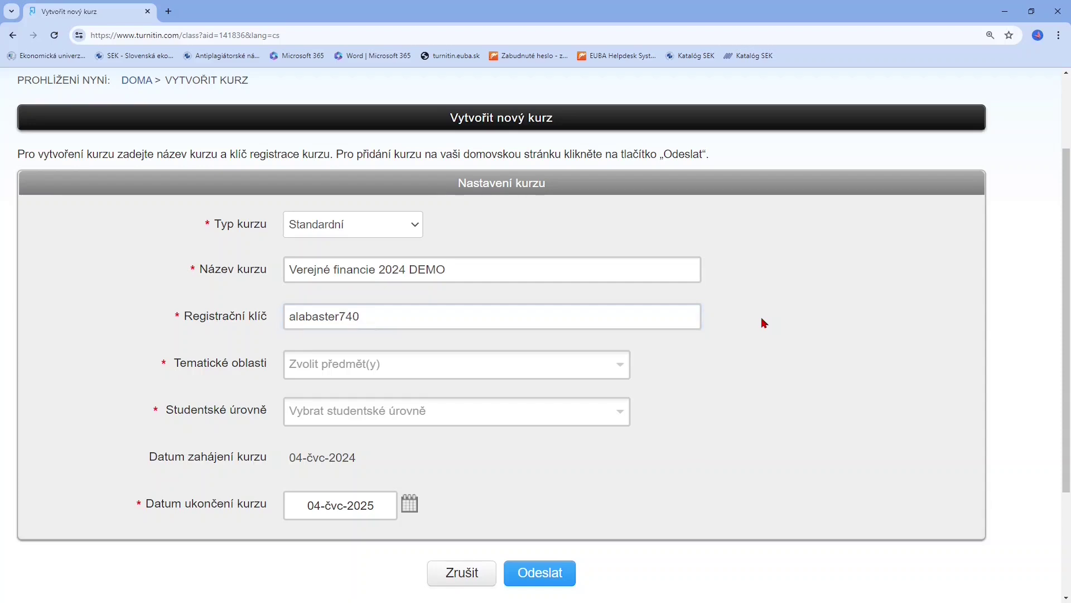
Choose subjects Obchod/hospodářství and Akademické psaní, with bachelor and master student levels
left_click(452, 367)
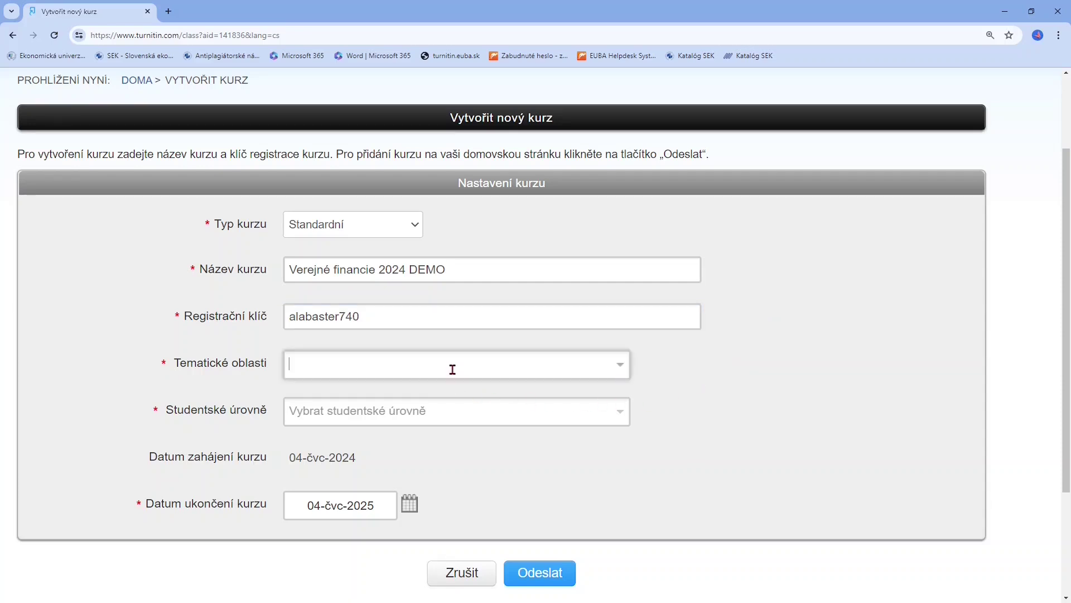
left_click(445, 397)
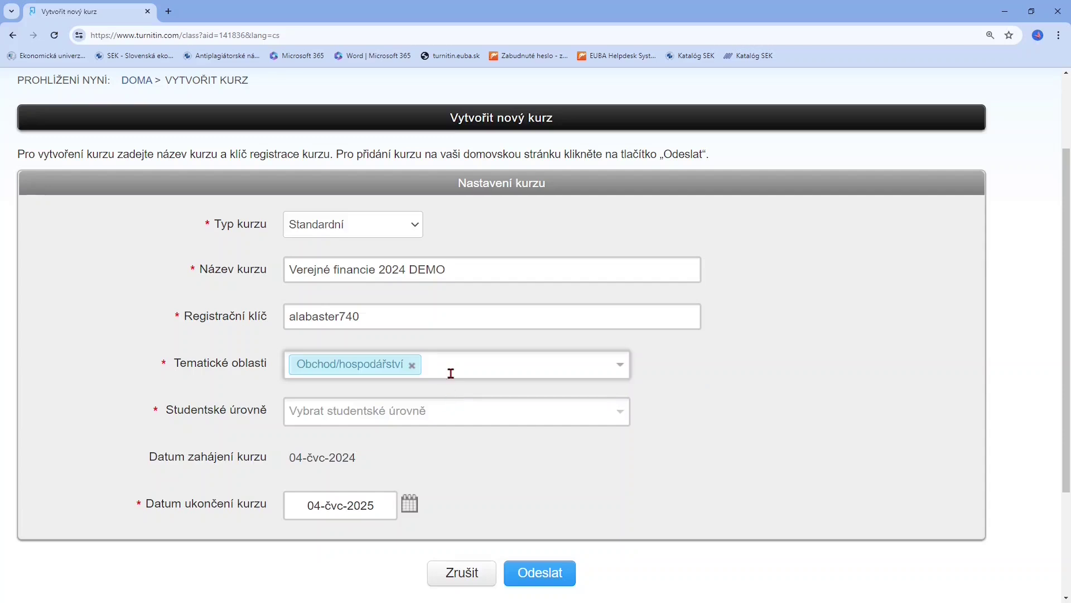
left_click(454, 375)
left_click(447, 438)
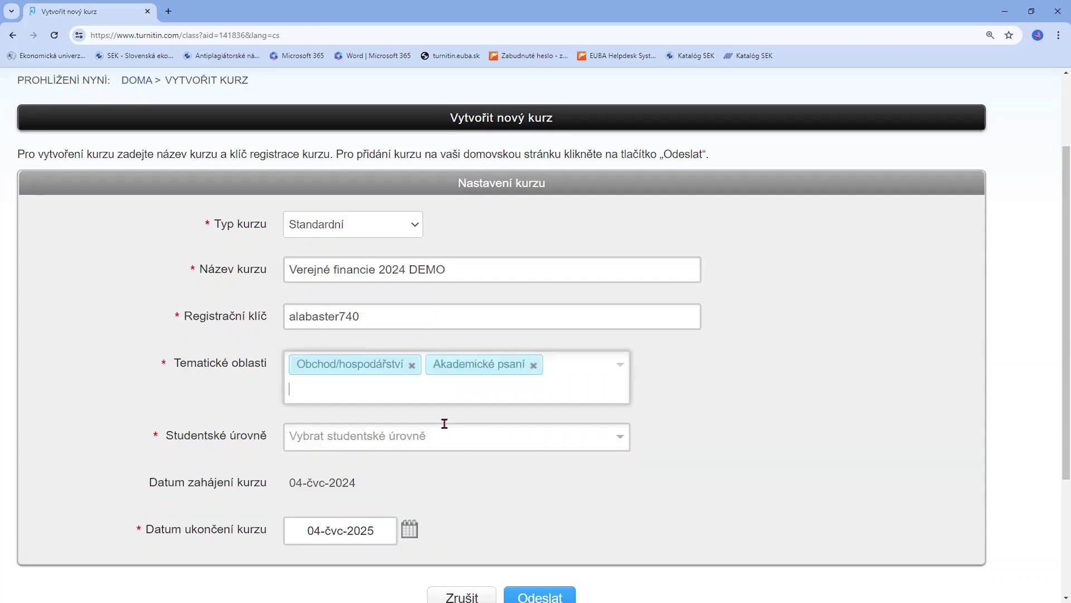
left_click(443, 433)
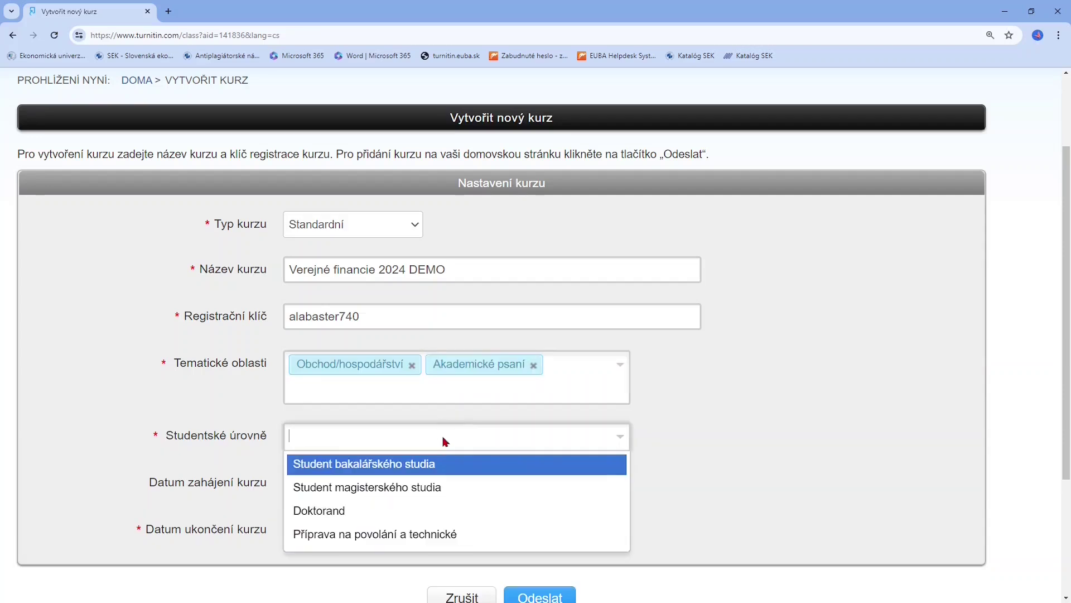
left_click(442, 466)
left_click(452, 458)
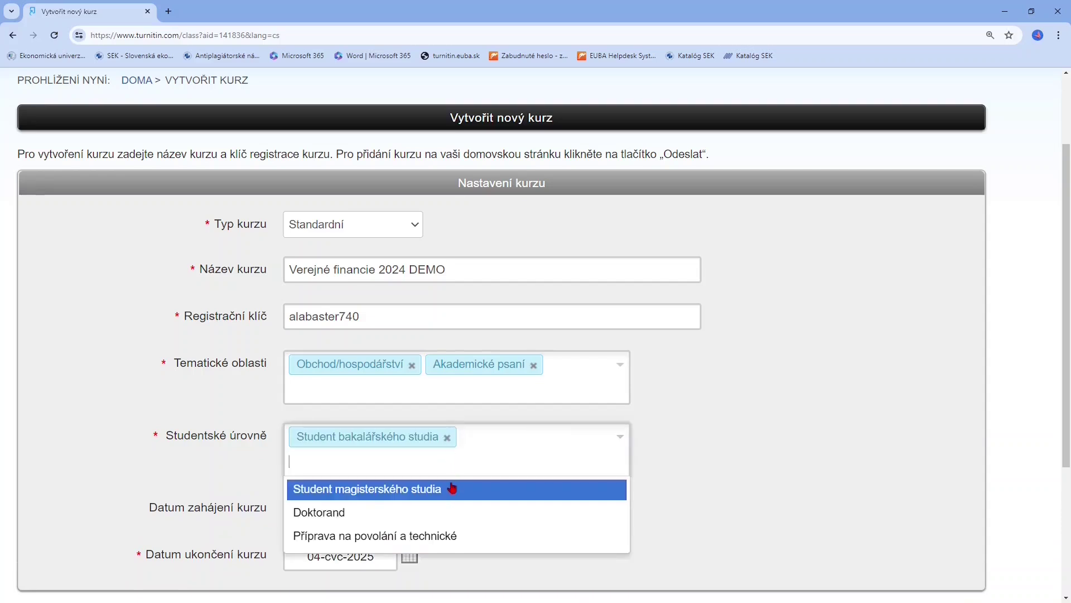
left_click(452, 492)
Set the course end date to 31 December 2024, then submit and confirm the course
scroll(716, 445, "down", 3)
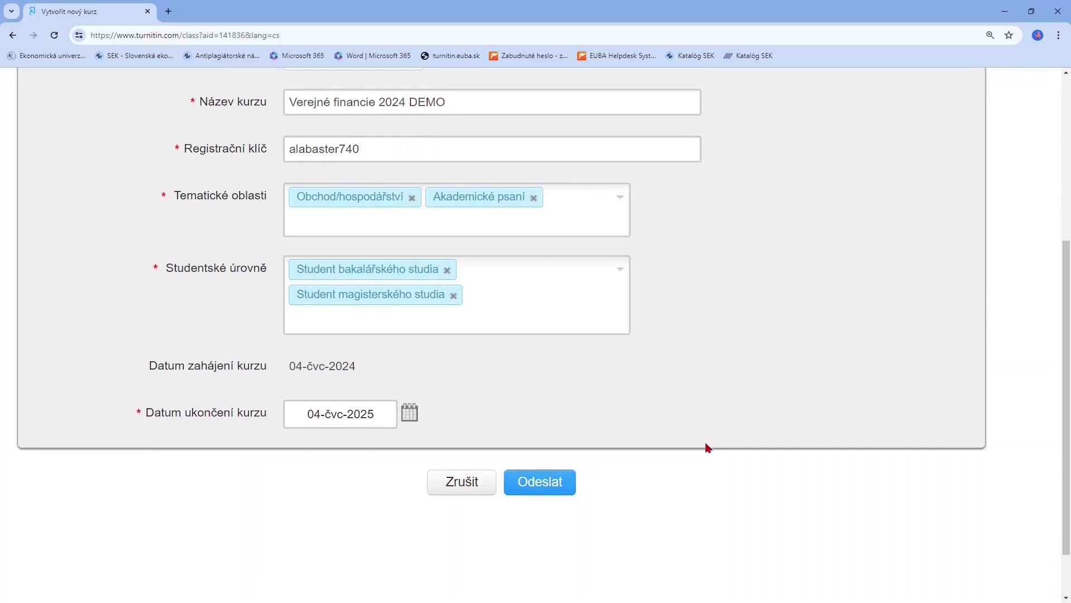
left_click(407, 415)
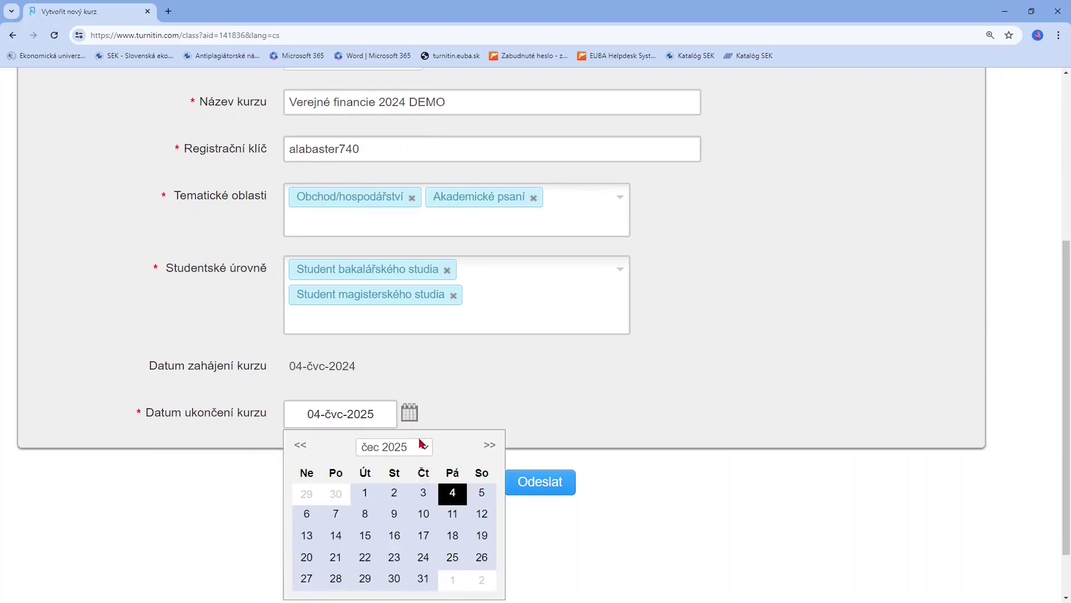
scroll(301, 452, "down", 1)
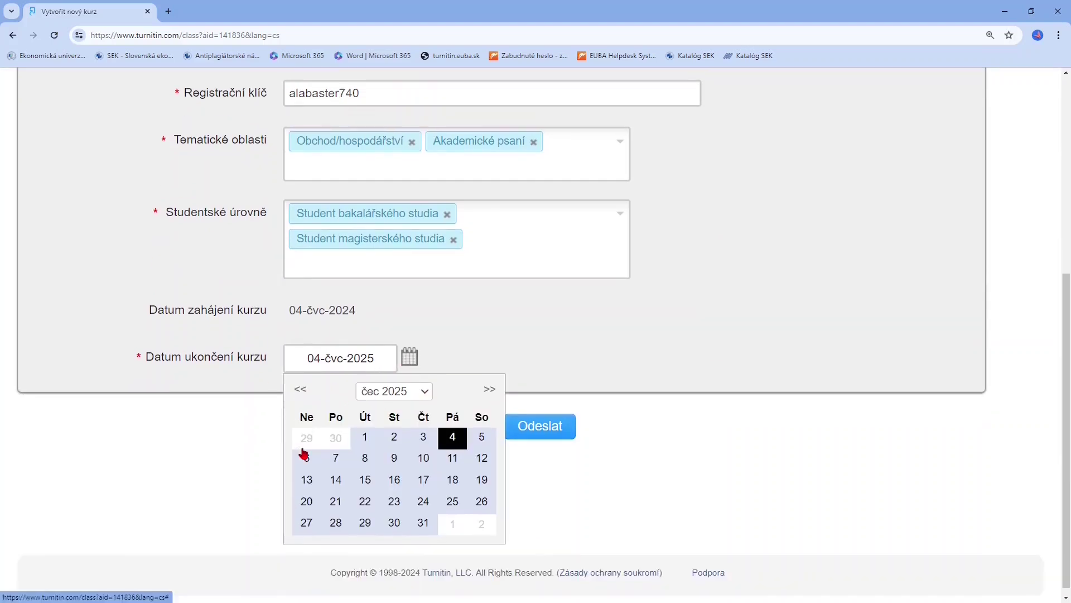
left_click(299, 392)
left_click(300, 392)
left_click(301, 390)
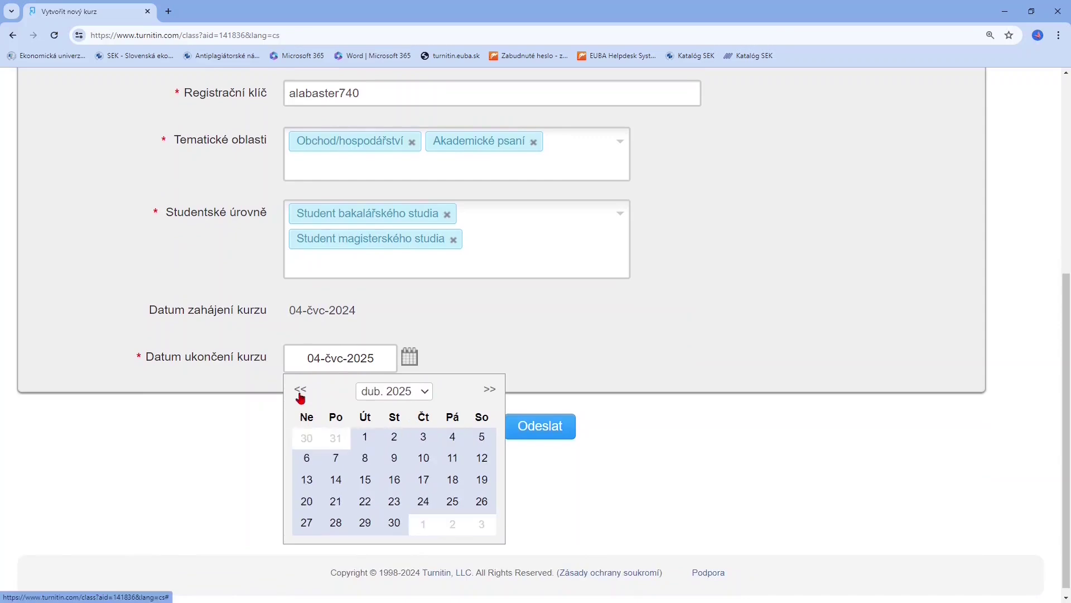
left_click(301, 390)
left_click(301, 390)
left_click(301, 391)
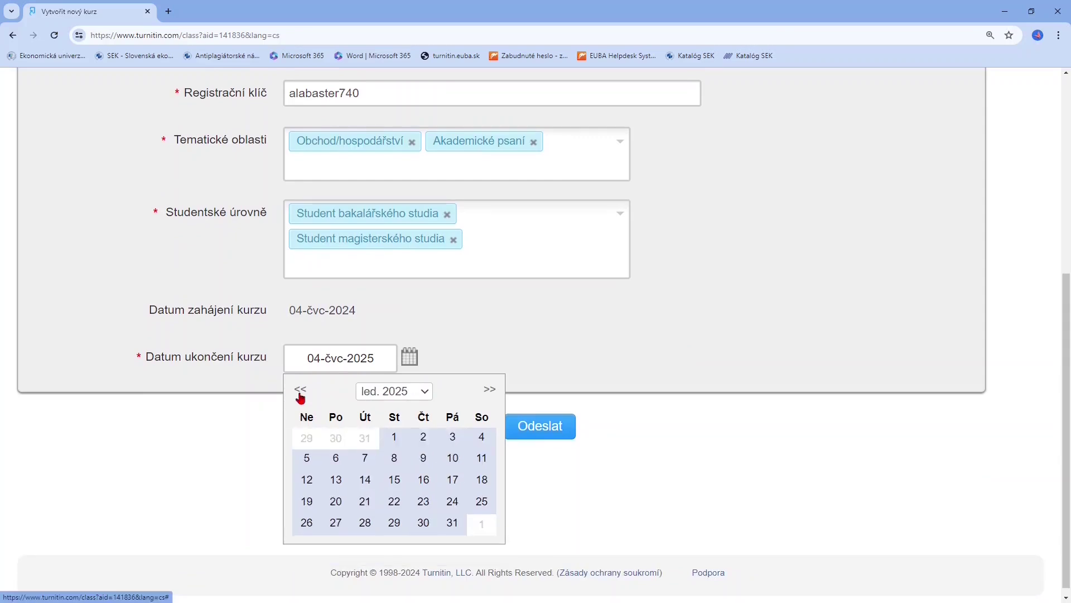
left_click(301, 391)
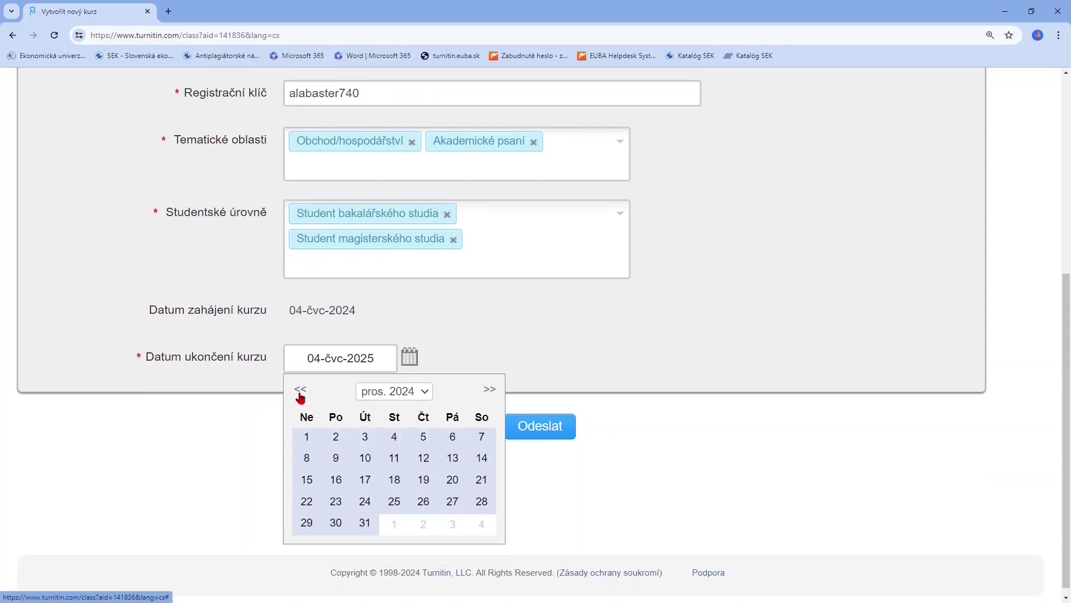
left_click(365, 523)
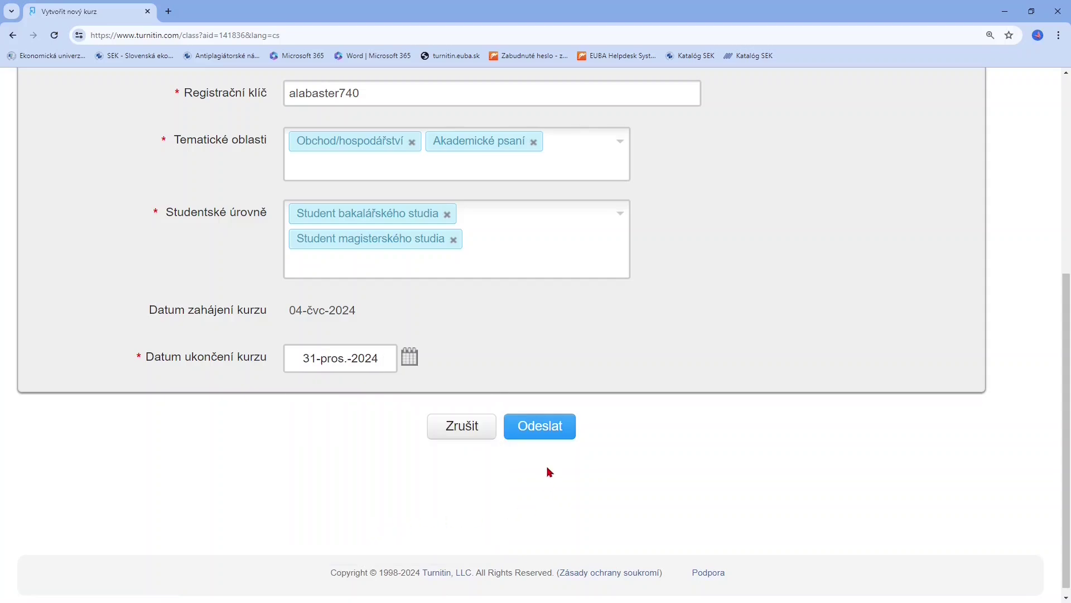
left_click(551, 438)
left_click(551, 434)
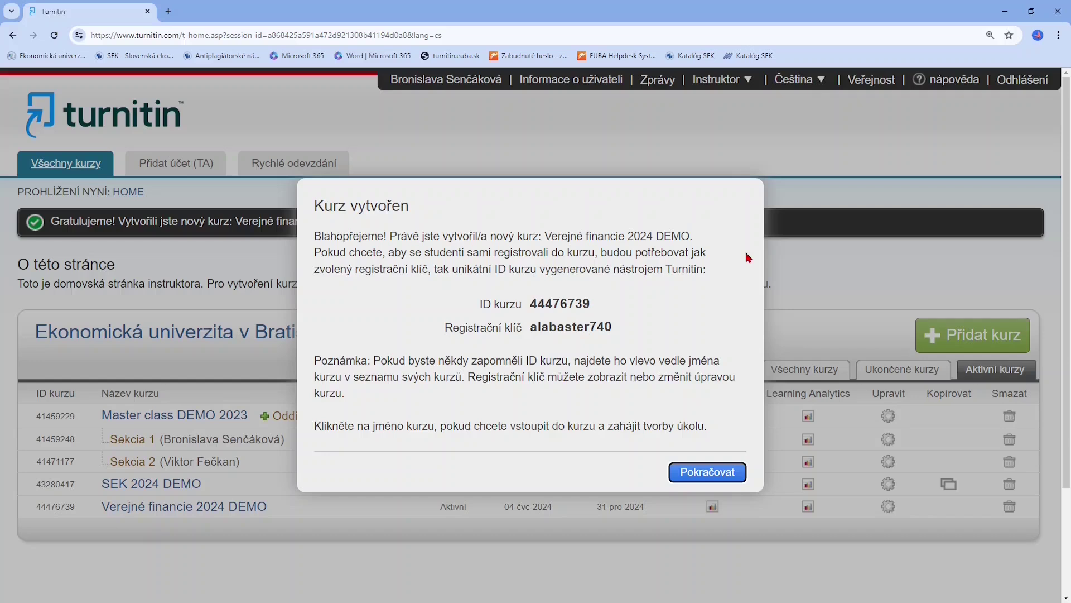
Copy the new course ID and registration key, then close the confirmation
double_click(558, 304)
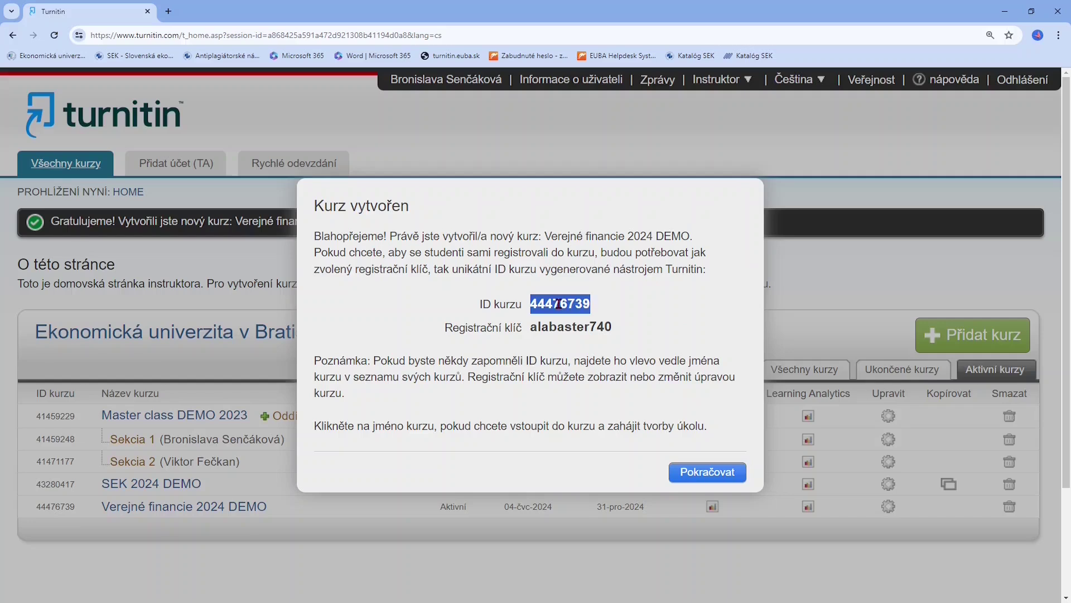
double_click(564, 327)
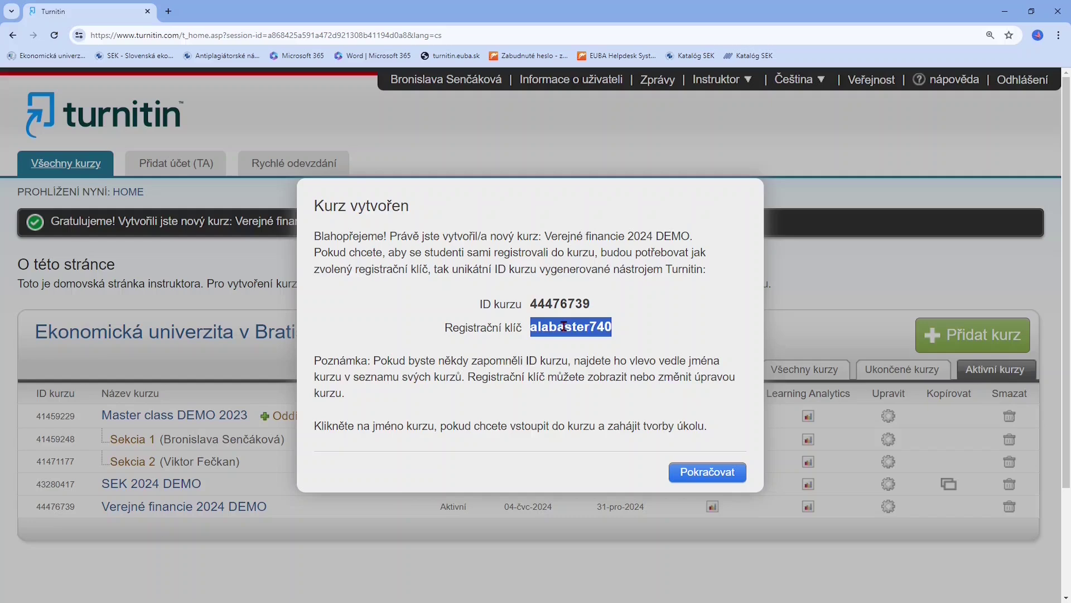
left_click(652, 377)
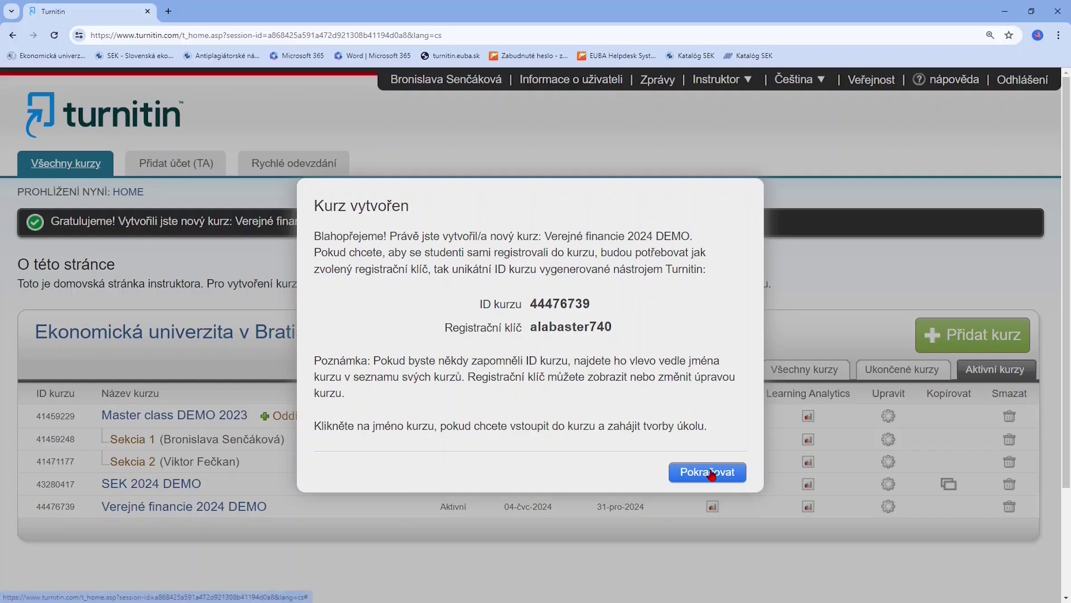
left_click(709, 472)
Select course ID 44476739 in the list and open the Verejné financie 2024 DEMO settings
scroll(656, 359, "down", 1)
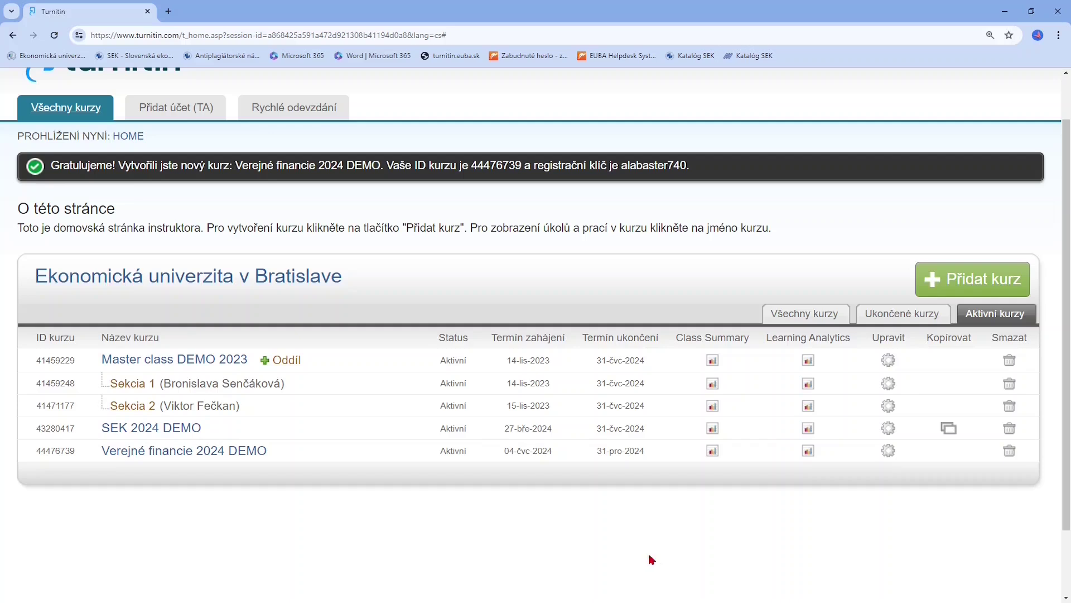
double_click(56, 452)
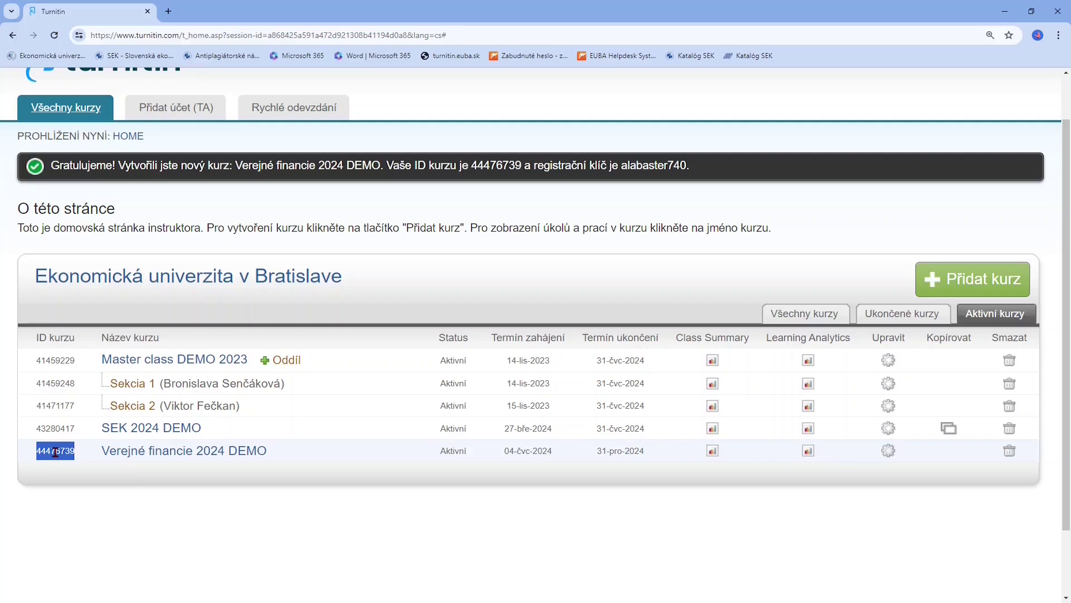
left_click(632, 494)
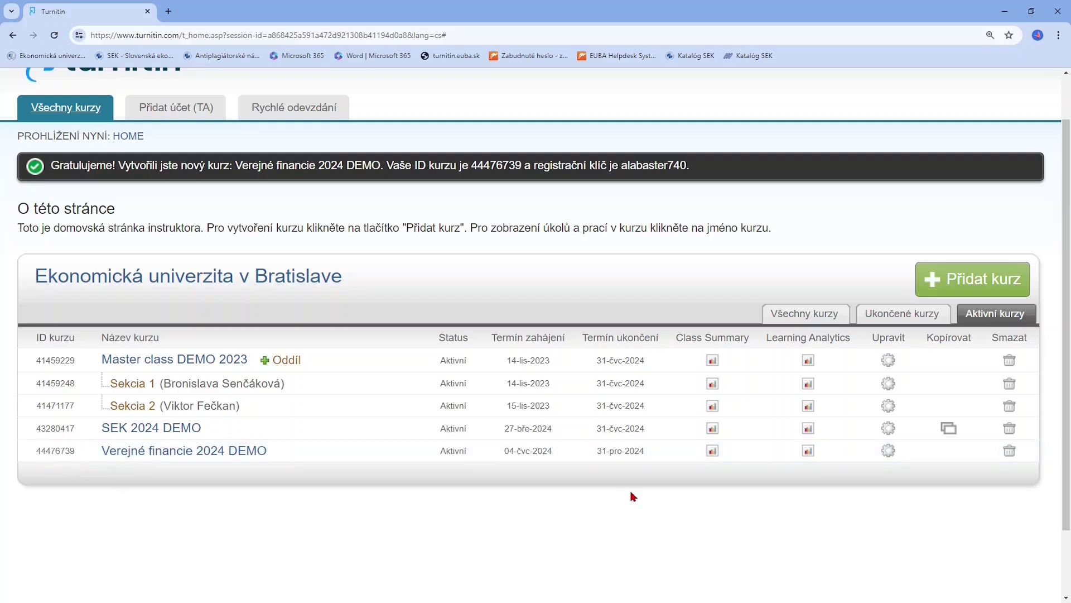
left_click(888, 450)
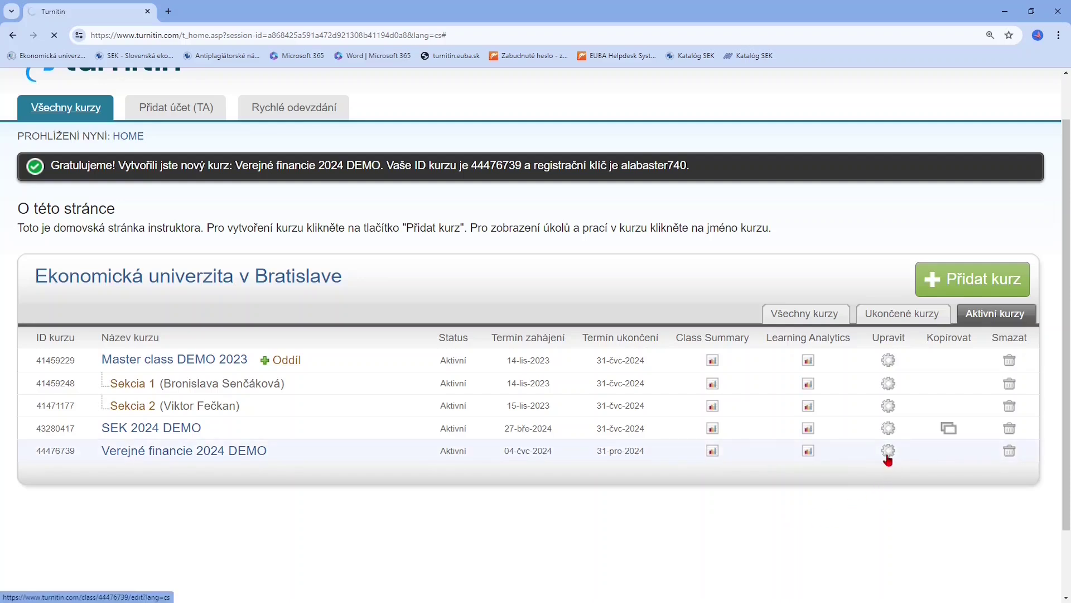
Check the course's registration key in its settings and cancel without saving changes
scroll(826, 456, "down", 1)
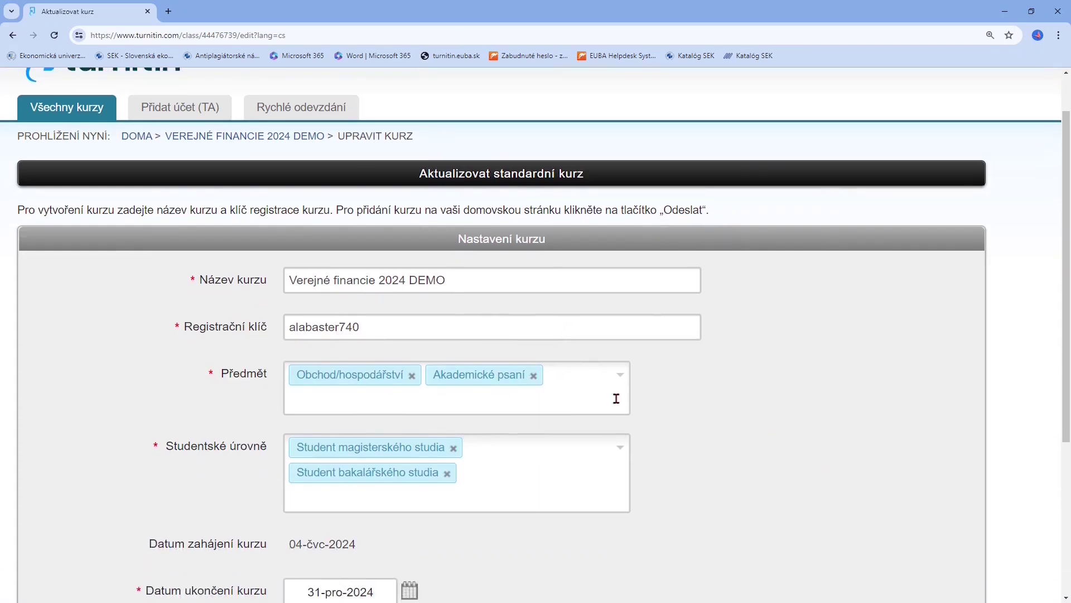
double_click(402, 328)
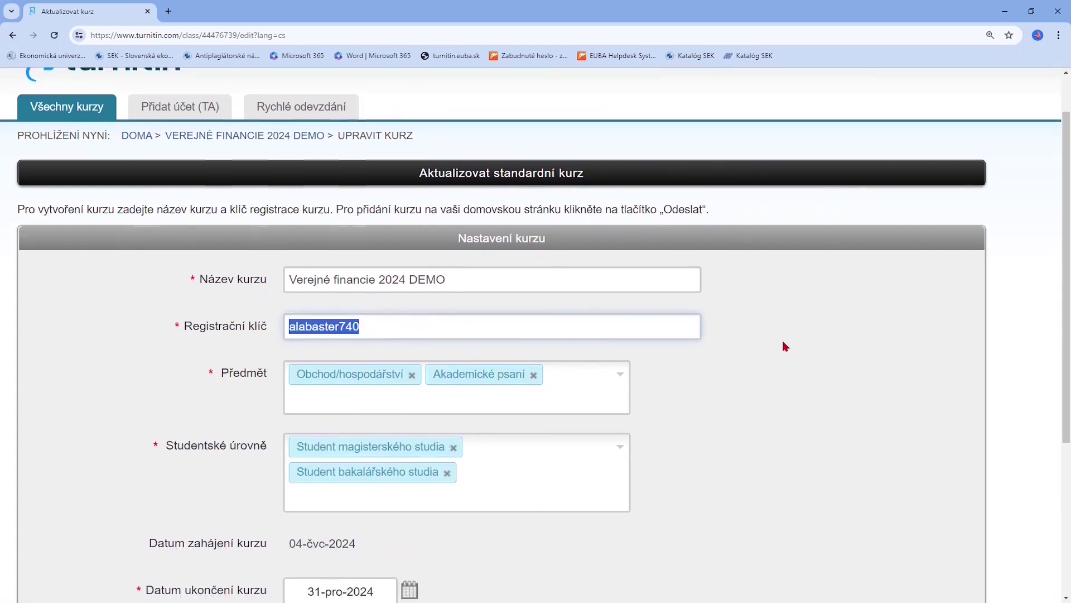
scroll(784, 344, "down", 1)
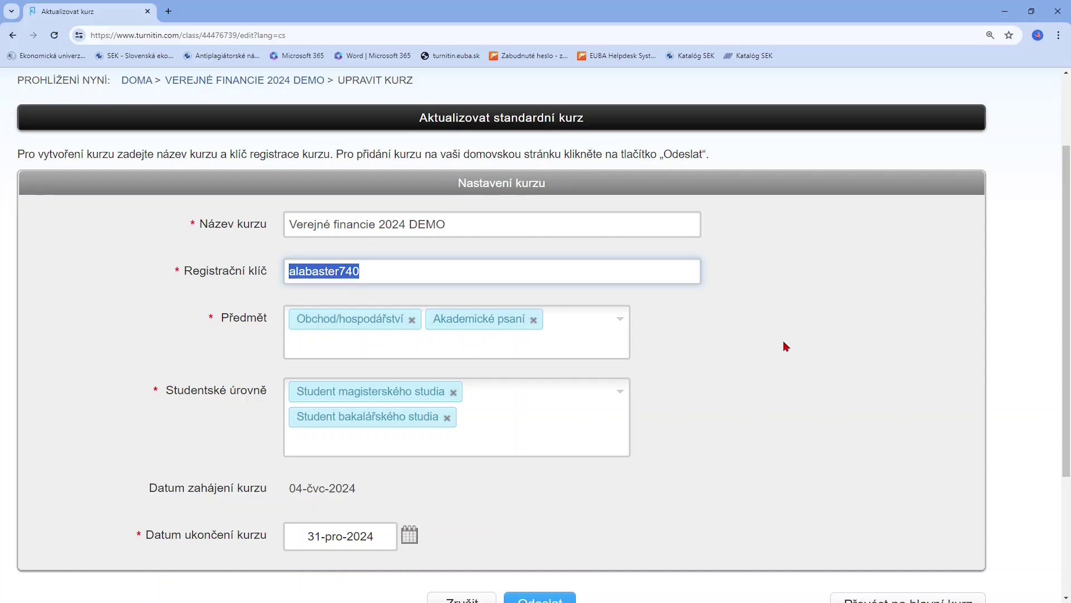
left_click(786, 346)
scroll(784, 343, "down", 2)
left_click(475, 501)
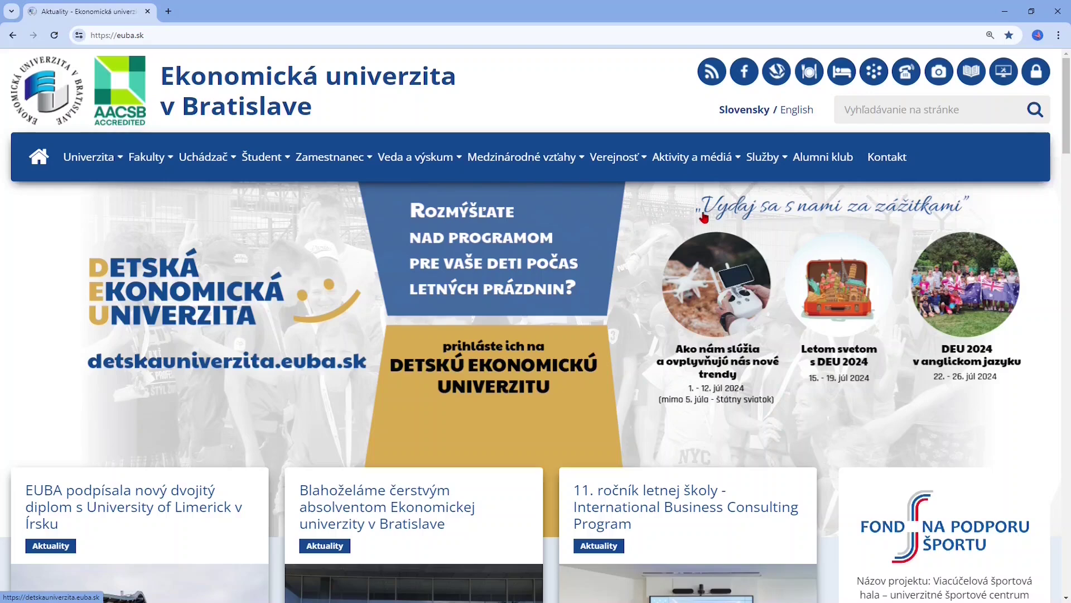
Go through the SEK library's Turnitin Feedback Studio page to the turnitin.euba.sk access link
left_click(775, 84)
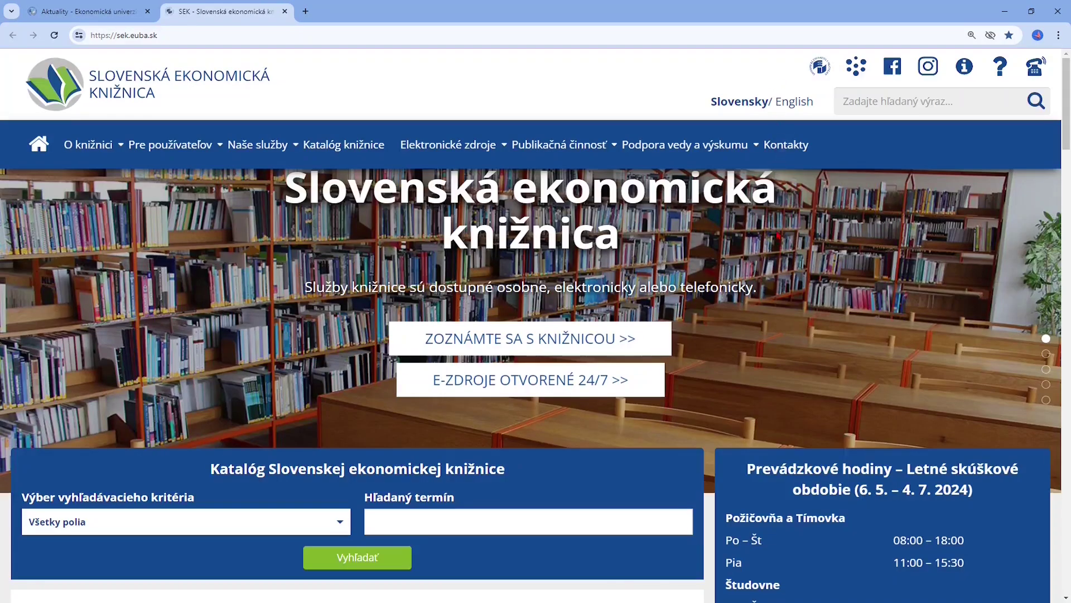
mouse_move(716, 159)
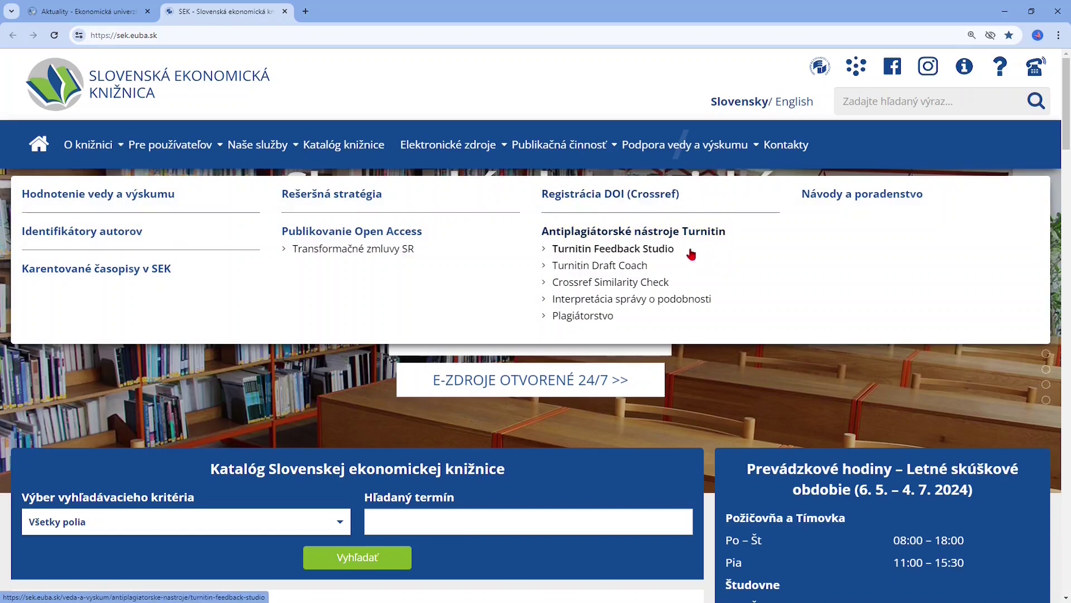
left_click(673, 254)
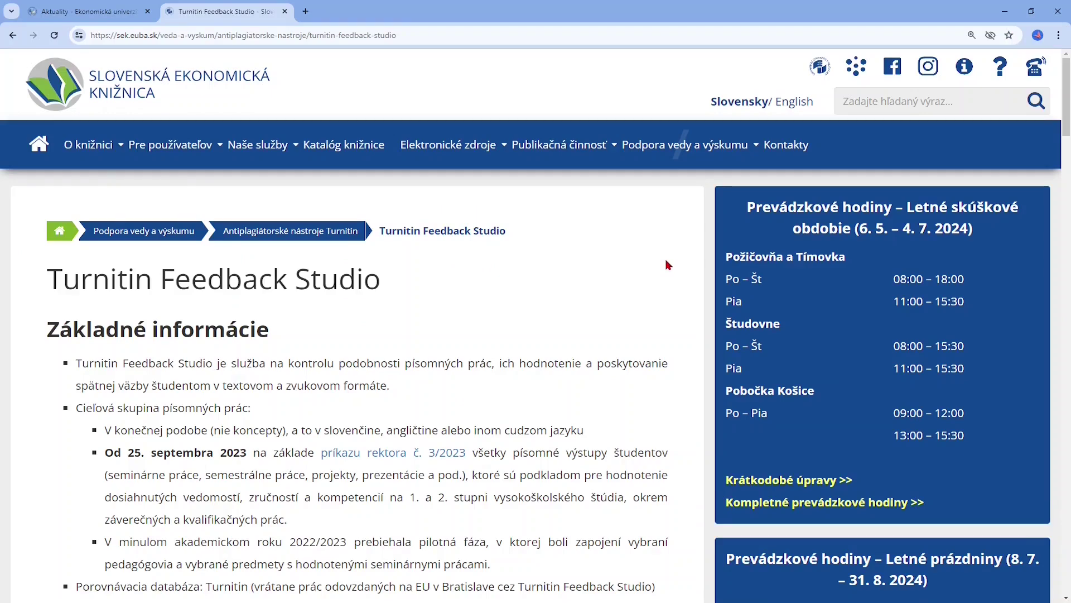
scroll(668, 264, "down", 2)
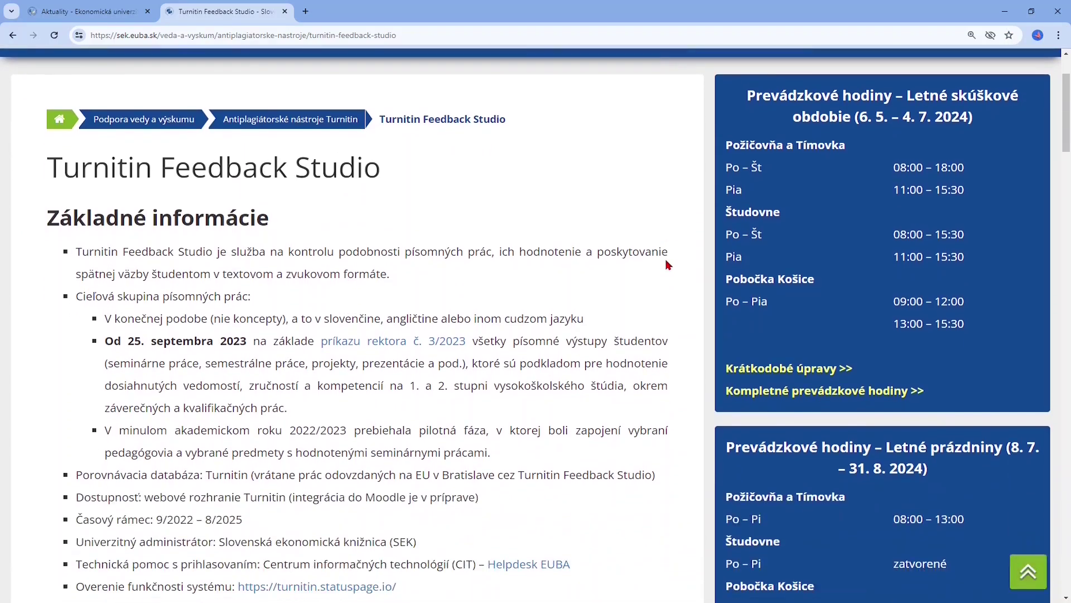
scroll(668, 264, "down", 5)
scroll(665, 259, "down", 1)
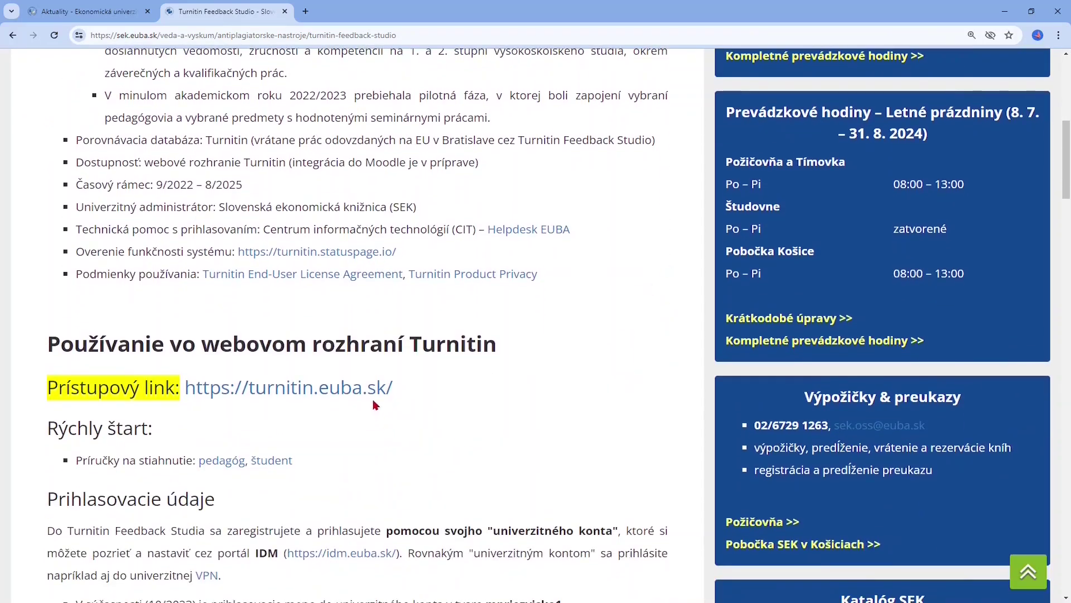
left_click(374, 391)
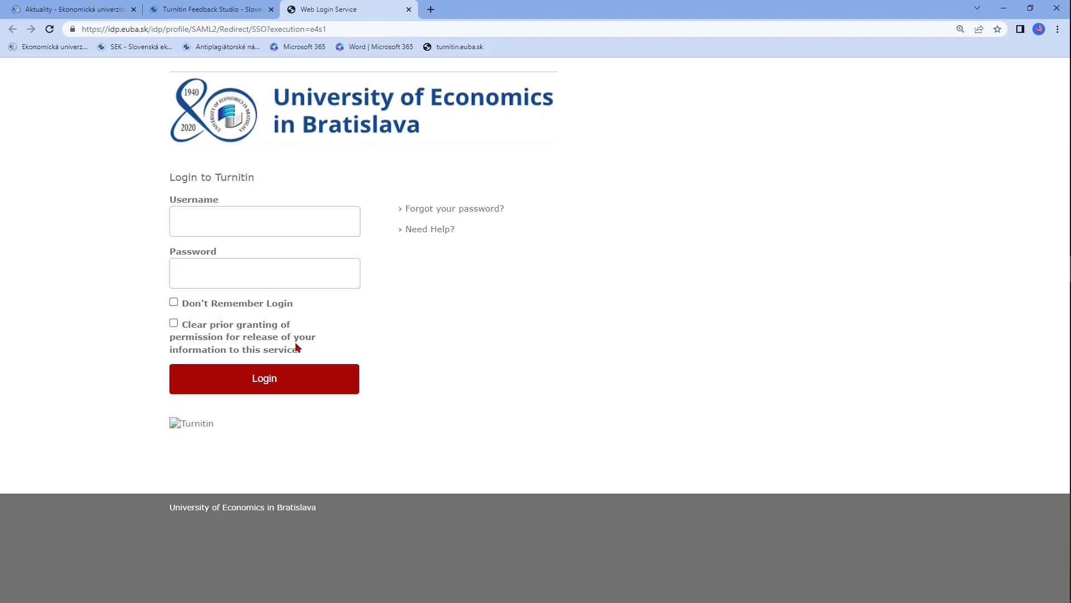
Sign in to the EUBA Web Login Service with the student's university username and password
left_click(304, 219)
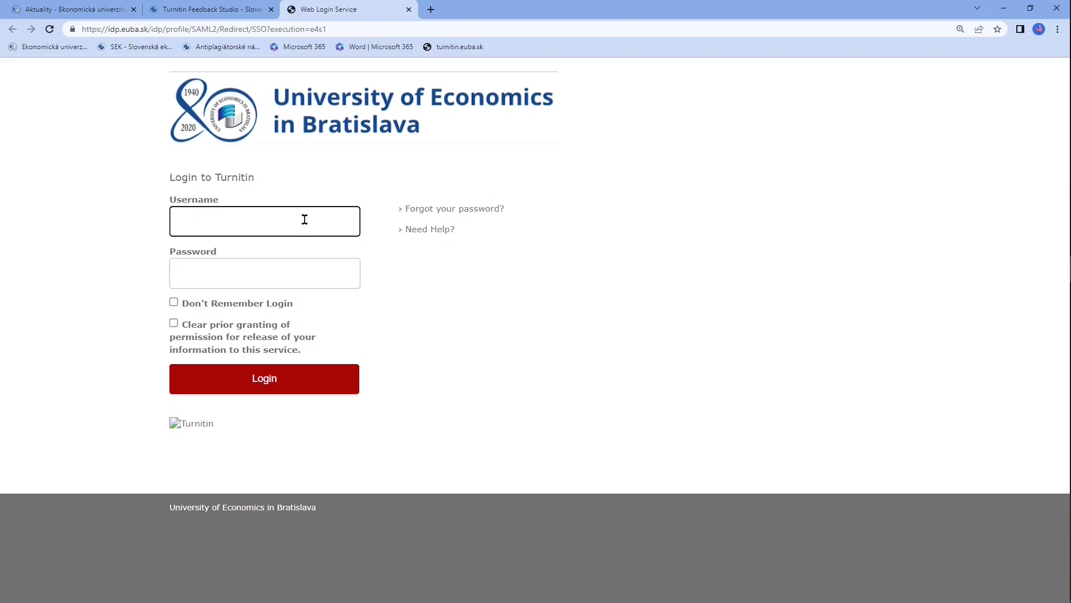
left_click(315, 272)
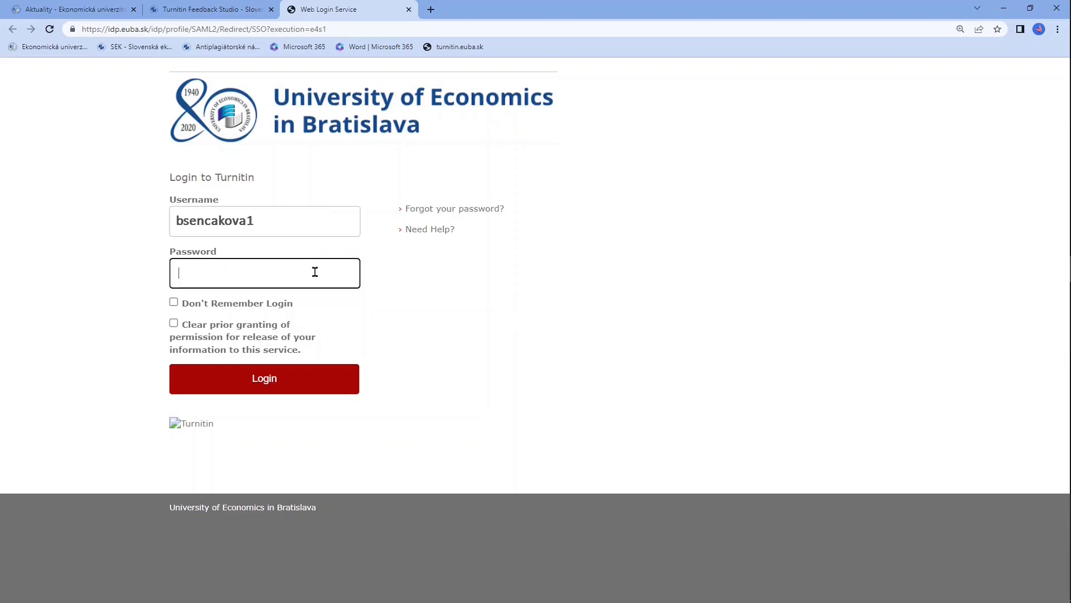
key("ctrl+v")
left_click(315, 387)
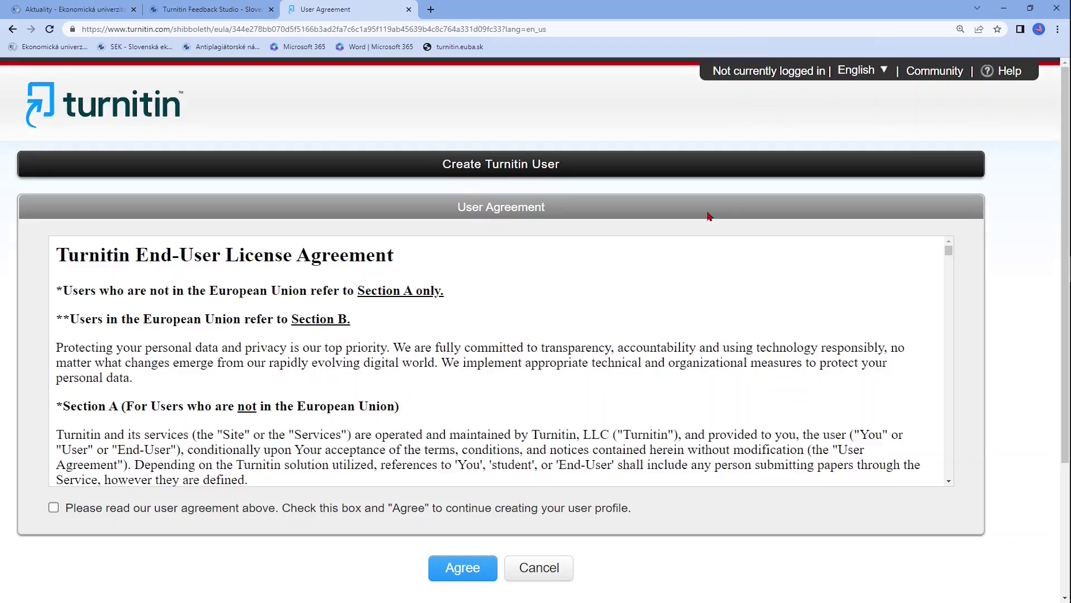
Switch Turnitin to Čeština, scroll the EULA, tick agreement and accept with Souhlasím
left_click(873, 77)
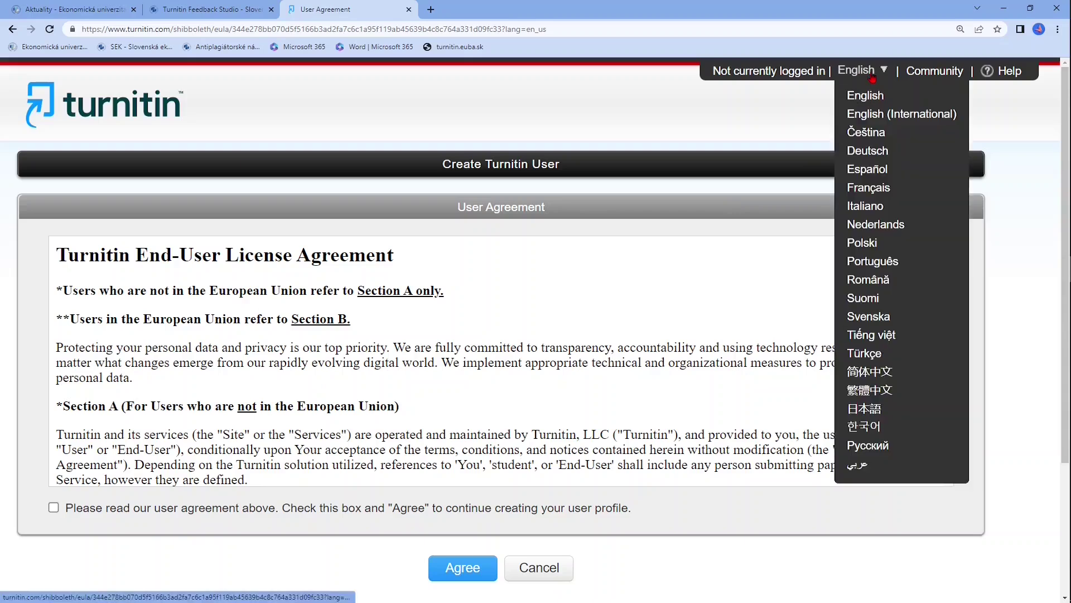
left_click(904, 137)
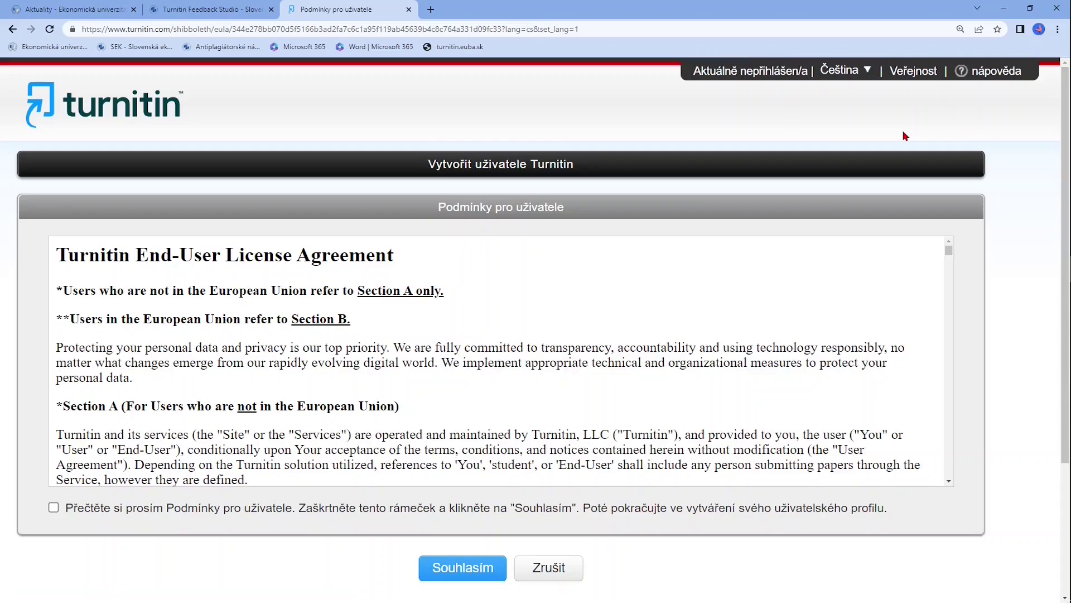
scroll(830, 288, "down", 6)
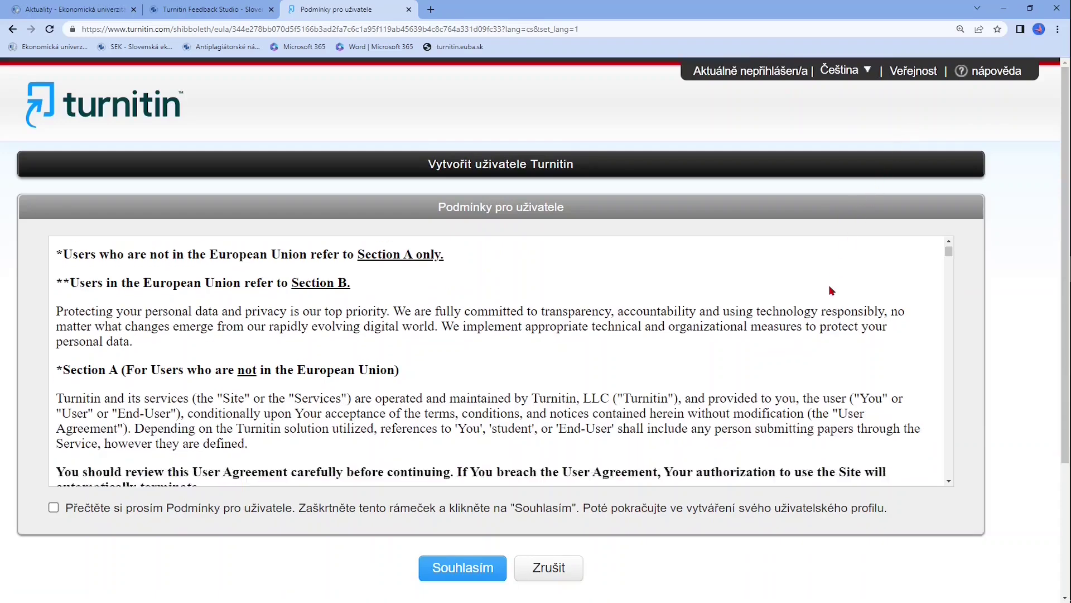
scroll(830, 290, "down", 6)
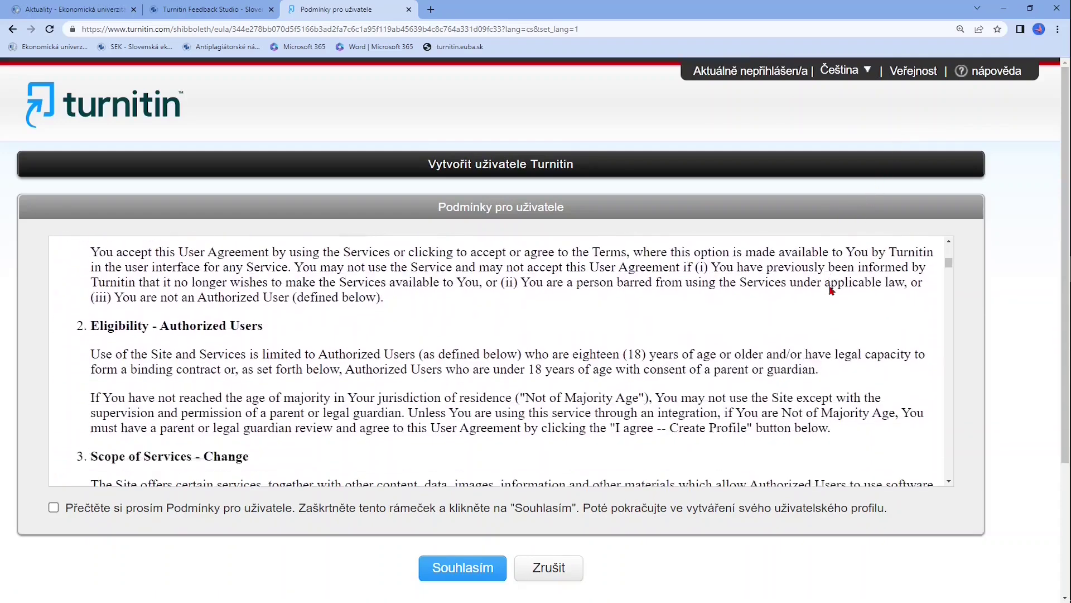
scroll(831, 290, "down", 6)
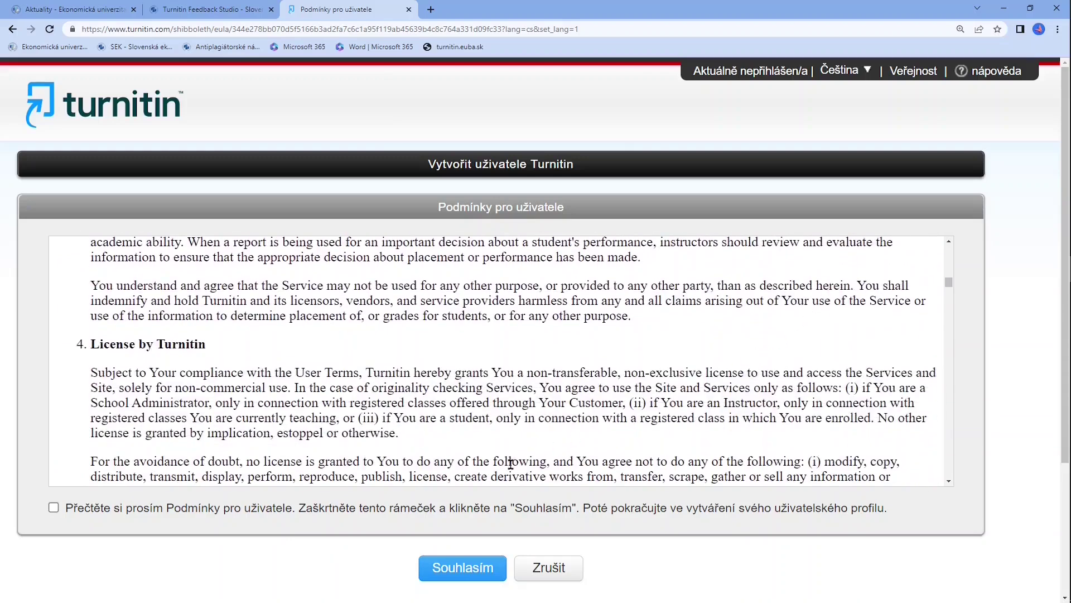
left_click(53, 509)
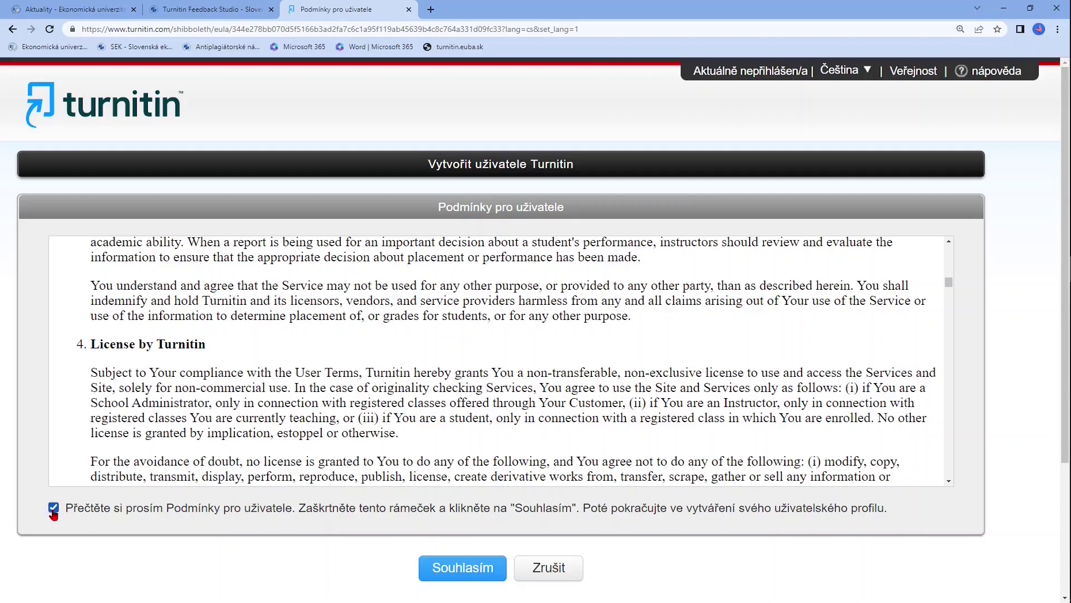
left_click(428, 577)
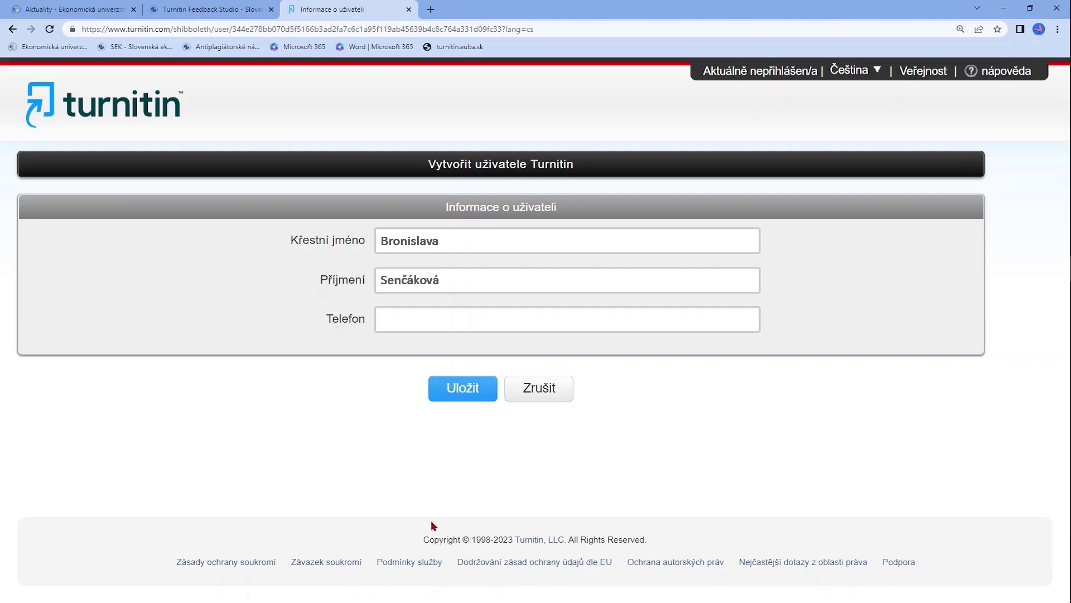
Save the name details, then join course 38461677 by entering its enrollment key
left_click(441, 399)
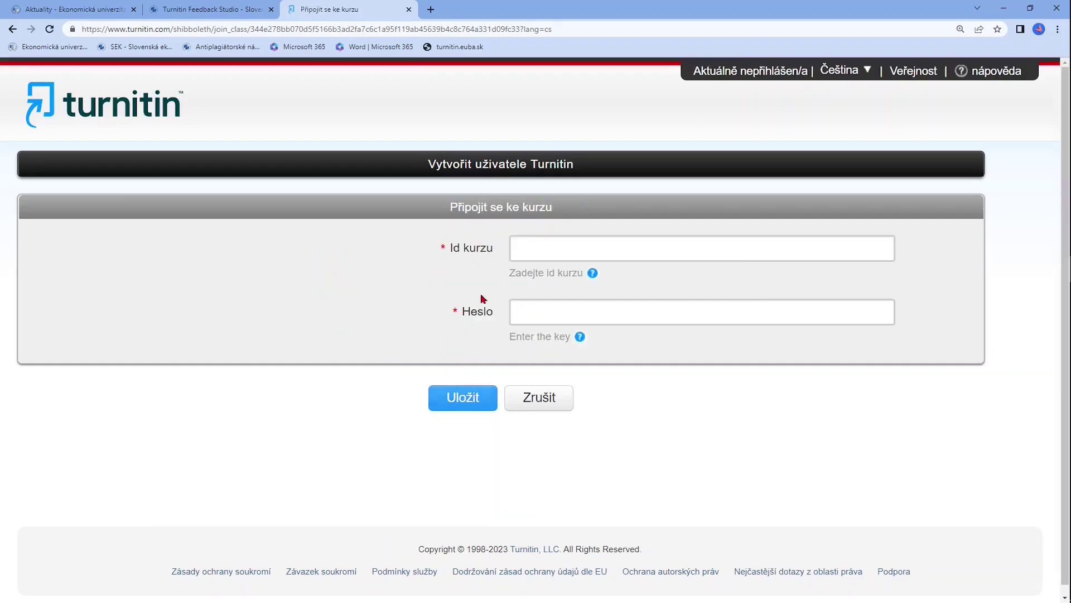
left_click(528, 250)
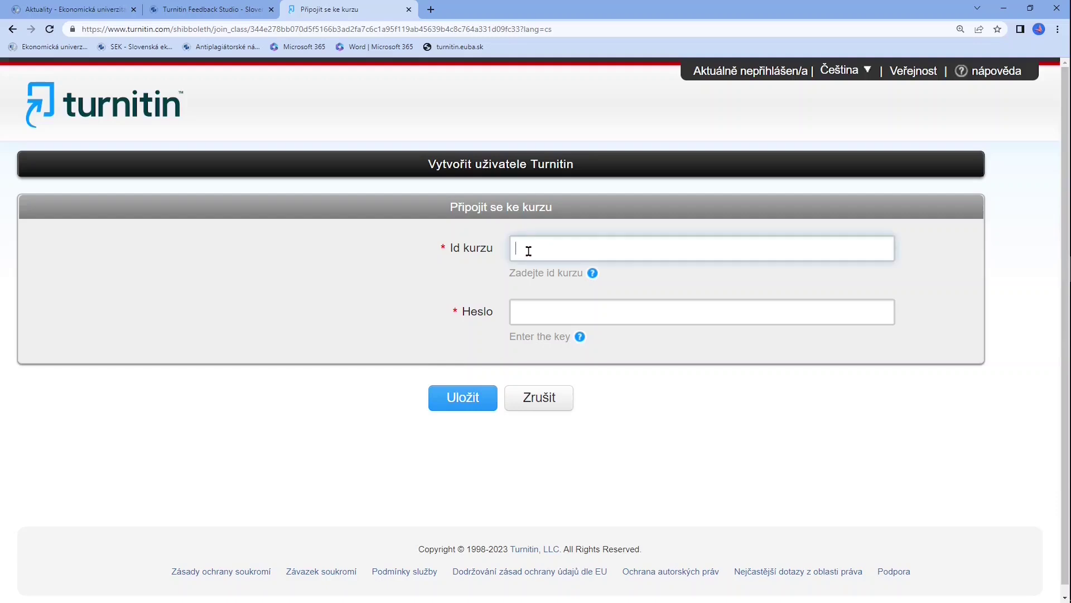
type("38461677")
left_click(554, 314)
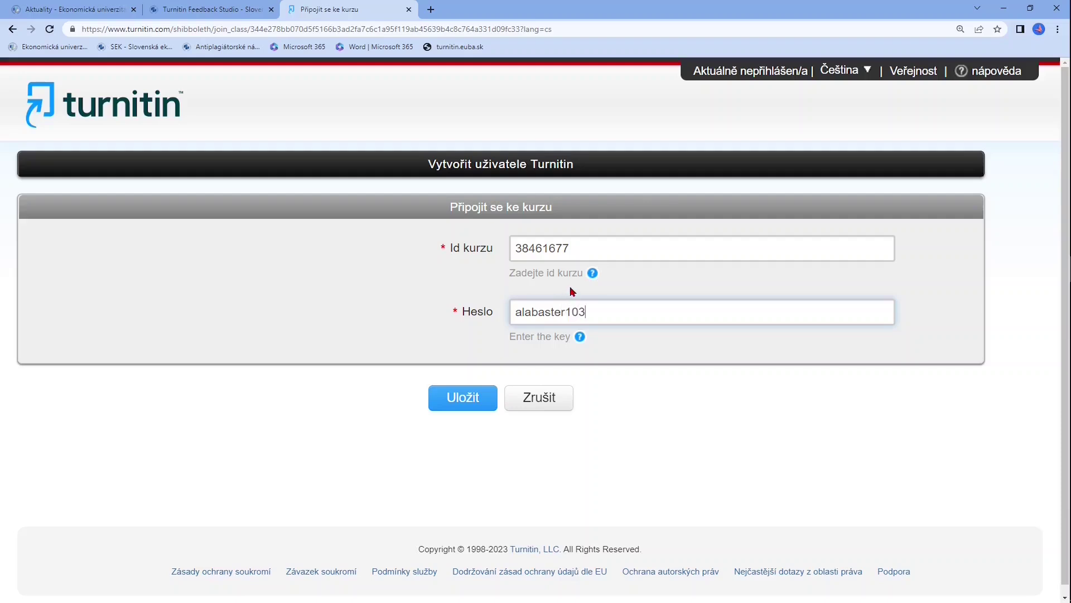
left_click(431, 408)
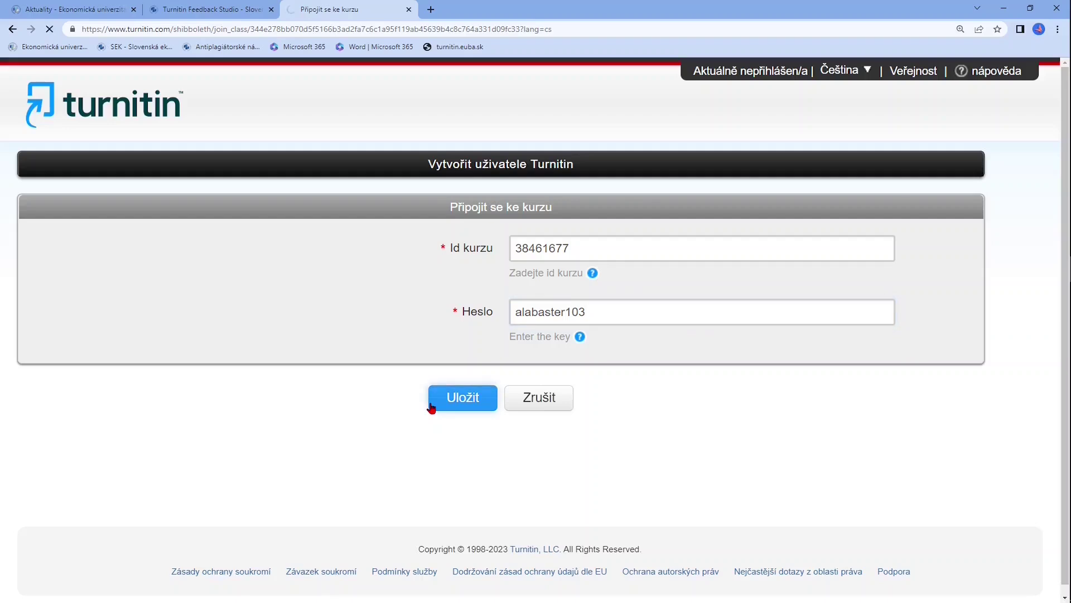